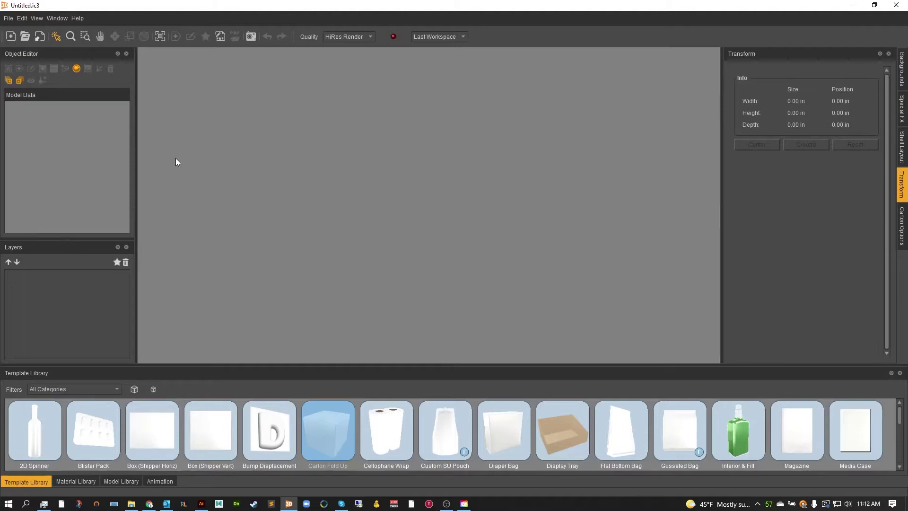
Select the Carton Fold Up template in the Template Library
left_click(321, 420)
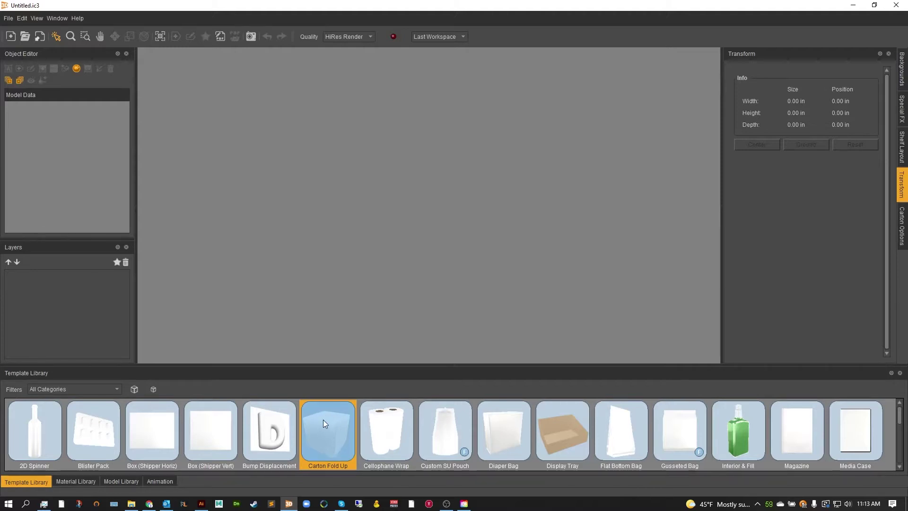
In the Carton Fold Up editor, choose the Vodka Shipper file as the dieline, showing All Files
double_click(323, 419)
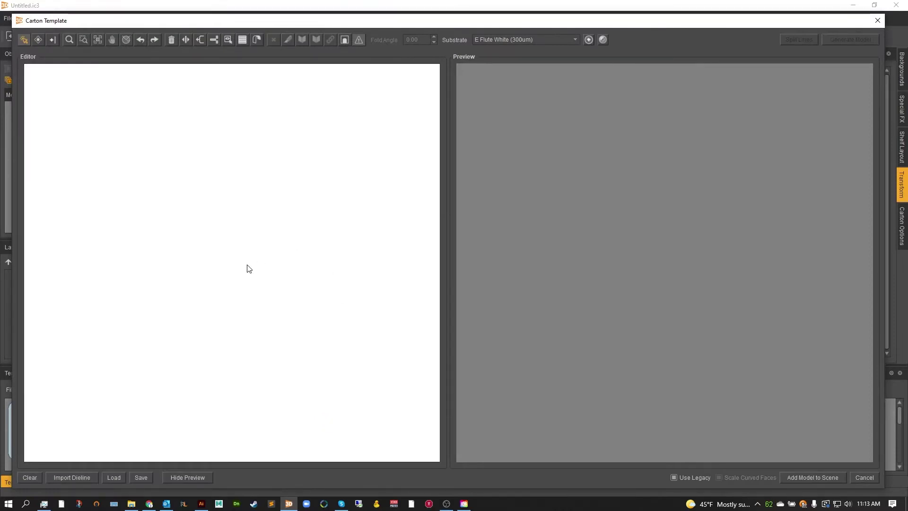
left_click(78, 477)
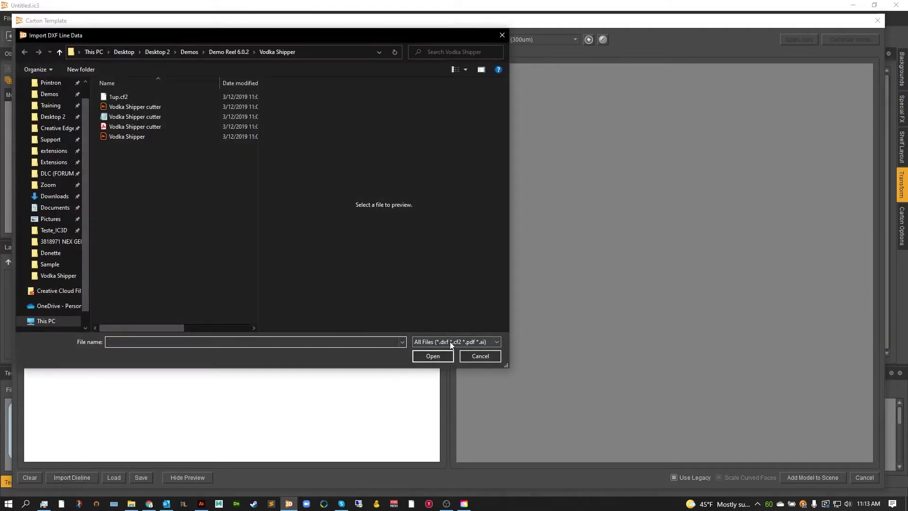
left_click(450, 343)
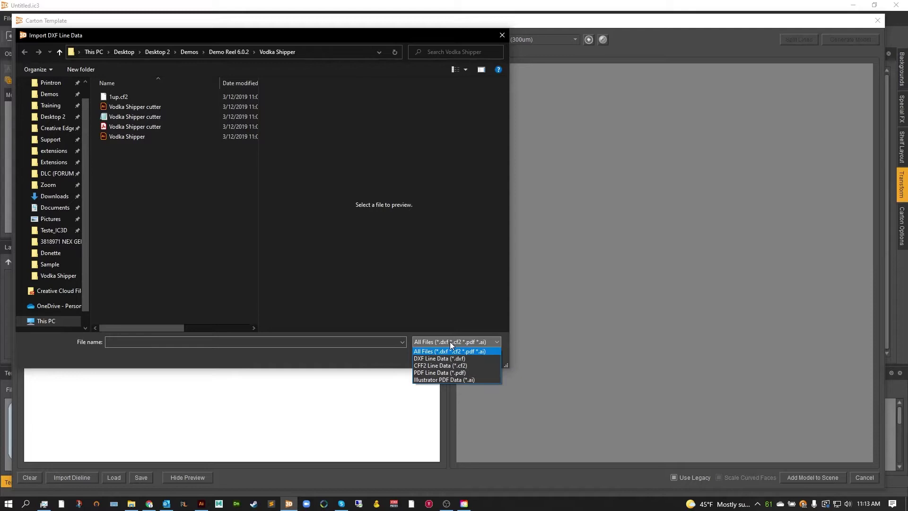
left_click(143, 143)
left_click(138, 137)
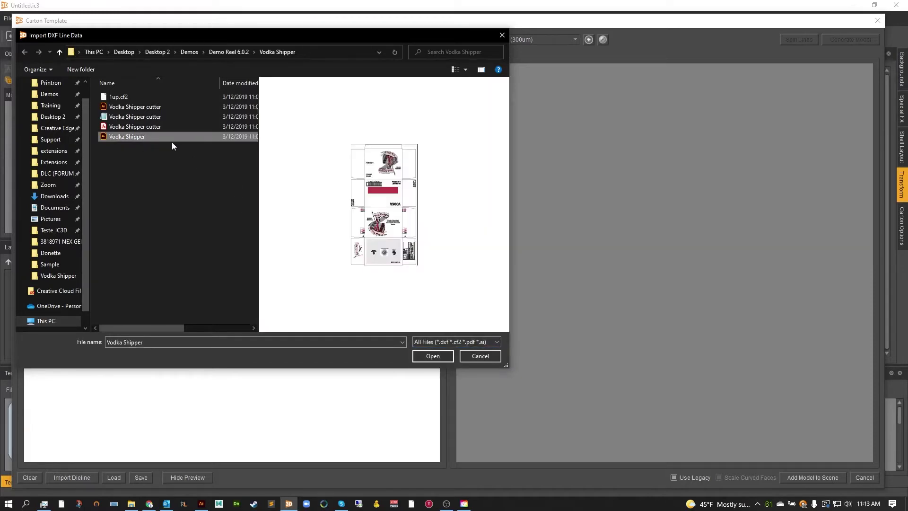
left_click(426, 358)
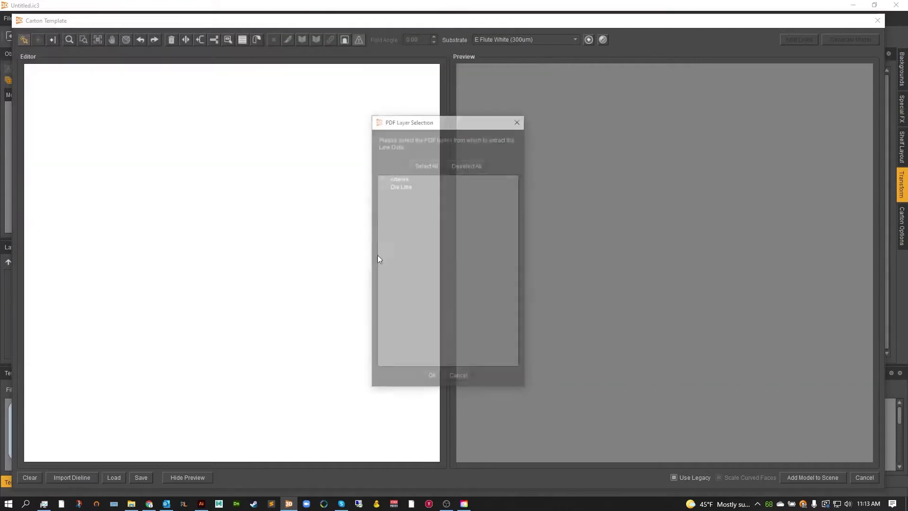
Import only the Die Line layer of Vodka Shipper.ai
left_click(389, 186)
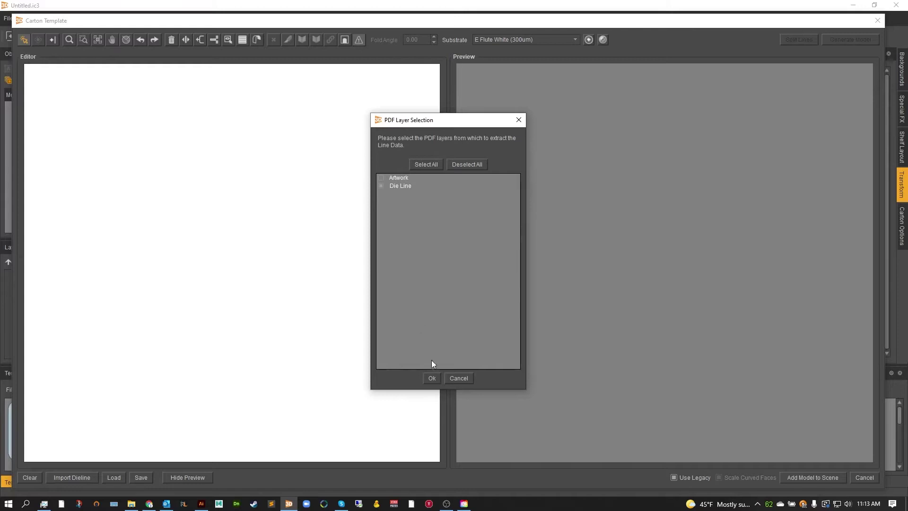
left_click(431, 378)
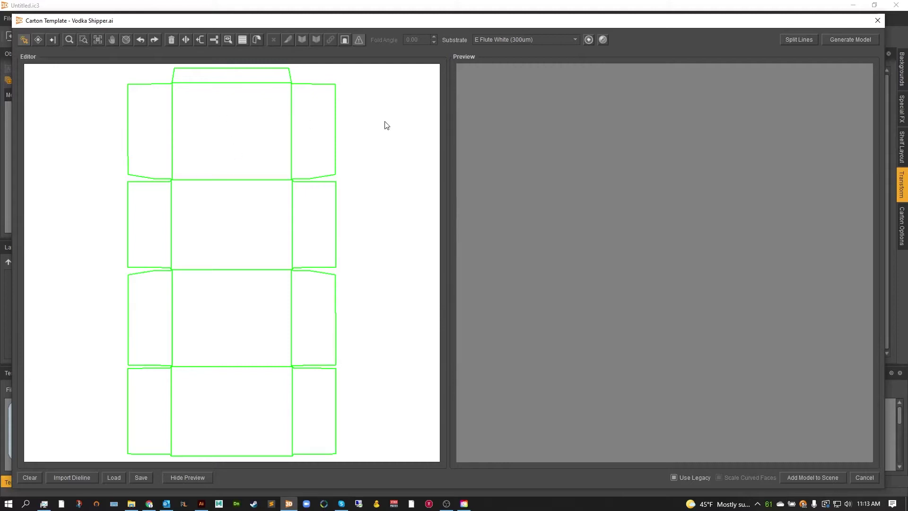
Split the dieline into cut and fold lines and inspect the flagged yellow fold line
left_click(786, 39)
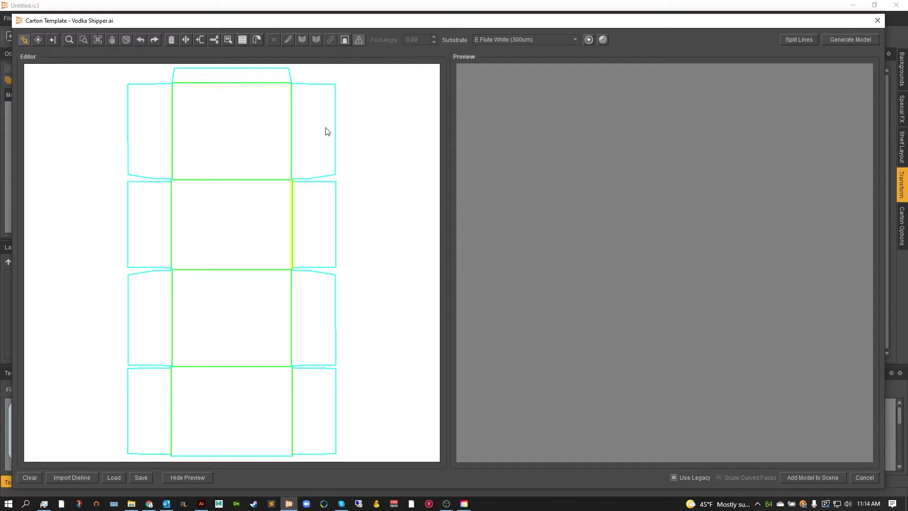
left_click_drag(307, 112, 283, 126)
left_click_drag(187, 125, 163, 134)
mouse_move(294, 198)
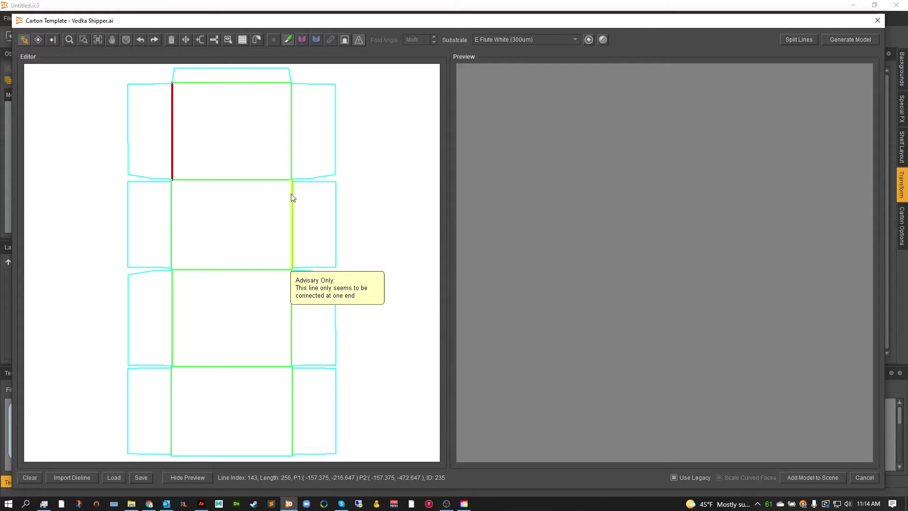
left_click(303, 196)
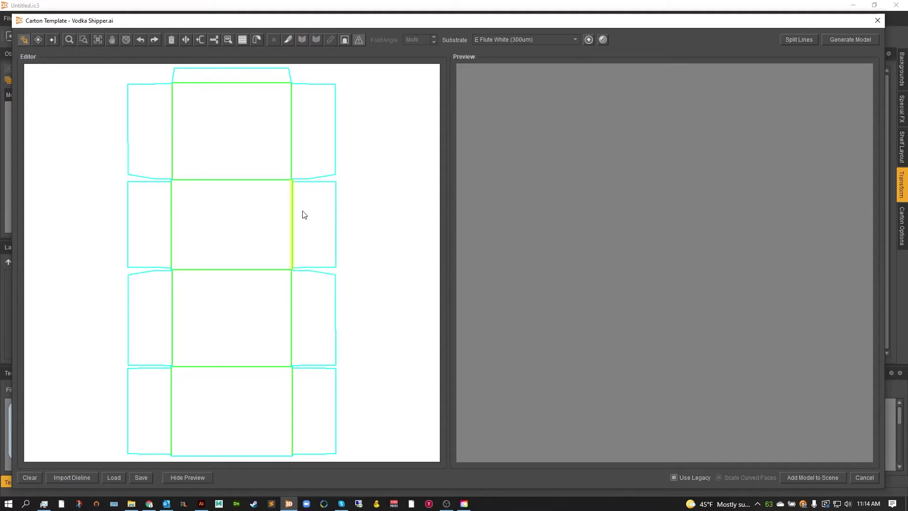
Zoom Window into the junction of the fold line connected at only one end
left_click(84, 40)
left_click_drag(278, 247, 307, 285)
left_click_drag(211, 264, 287, 328)
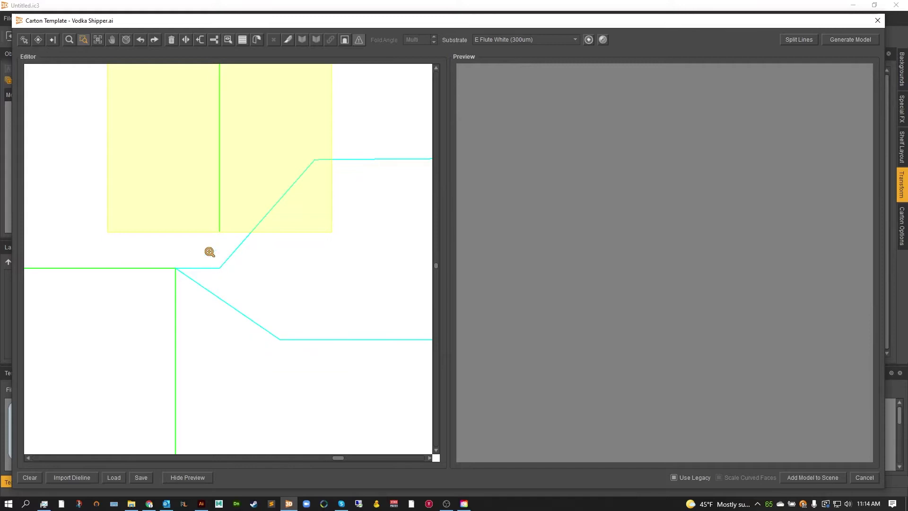
Snap the vertical fold line's loose endpoint onto the junction point below it using Move Points mode
left_click(27, 41)
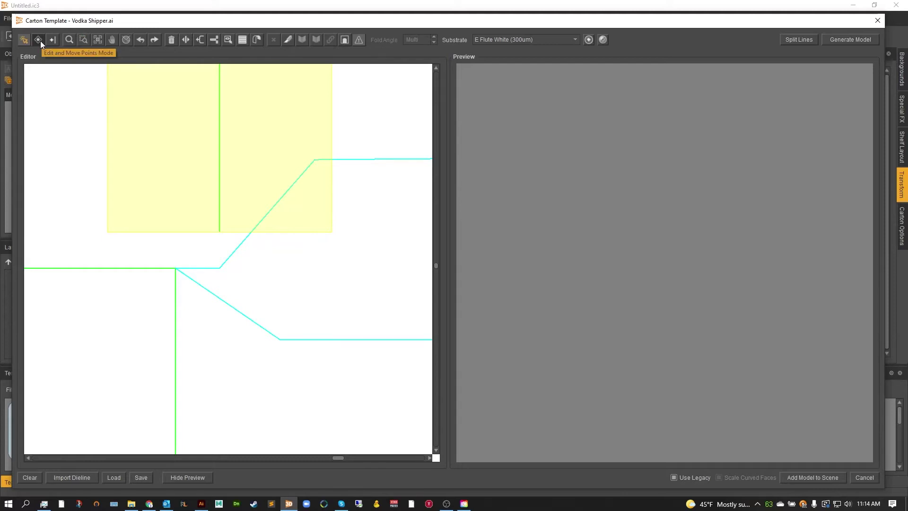
left_click(41, 41)
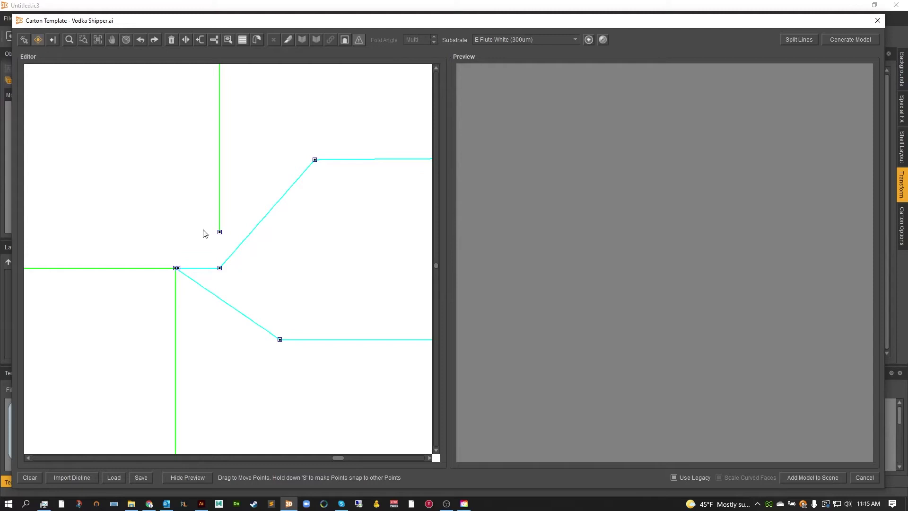
left_click_drag(214, 225, 228, 277)
key("j")
left_click(26, 40)
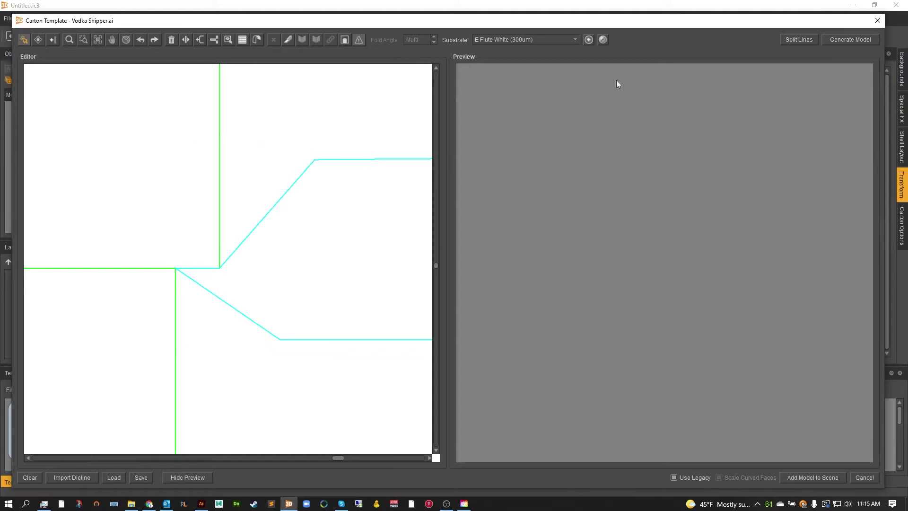
Re-split the dieline and make the top panel's upper crease and two vertical creases folds
left_click(787, 42)
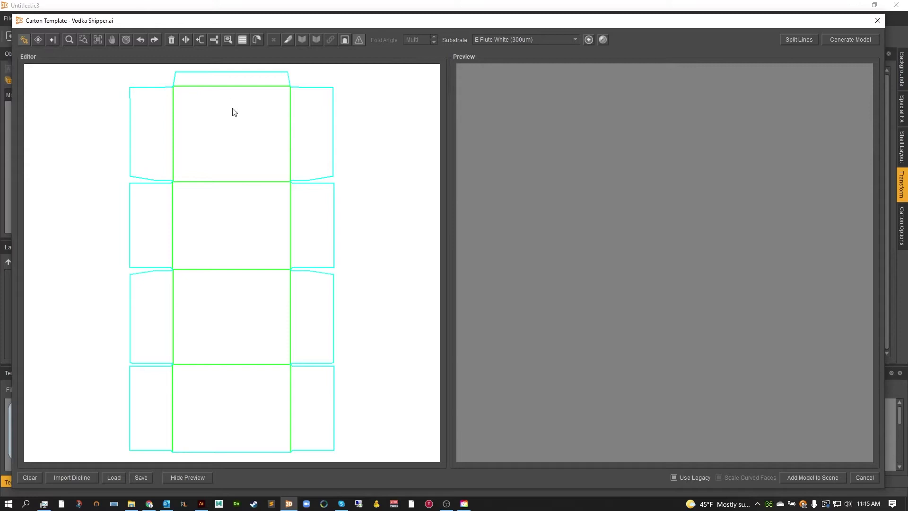
left_click_drag(214, 80, 220, 93)
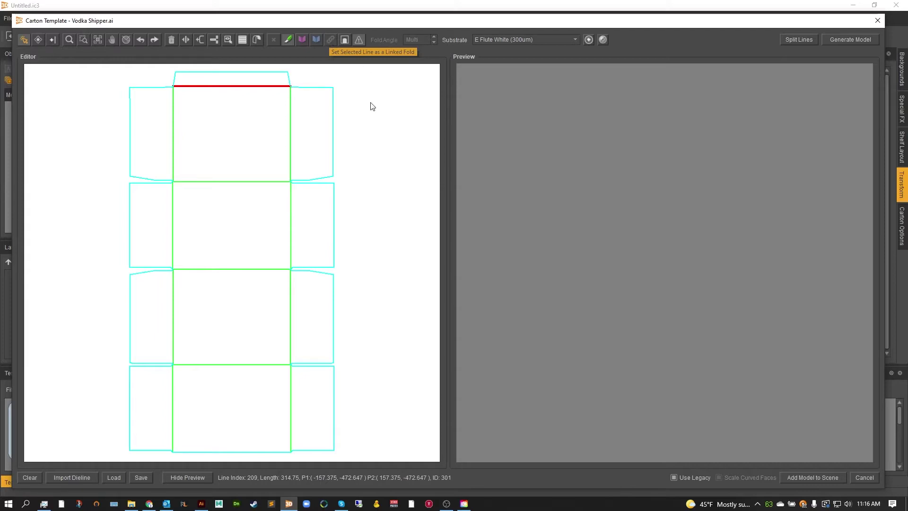
left_click(301, 42)
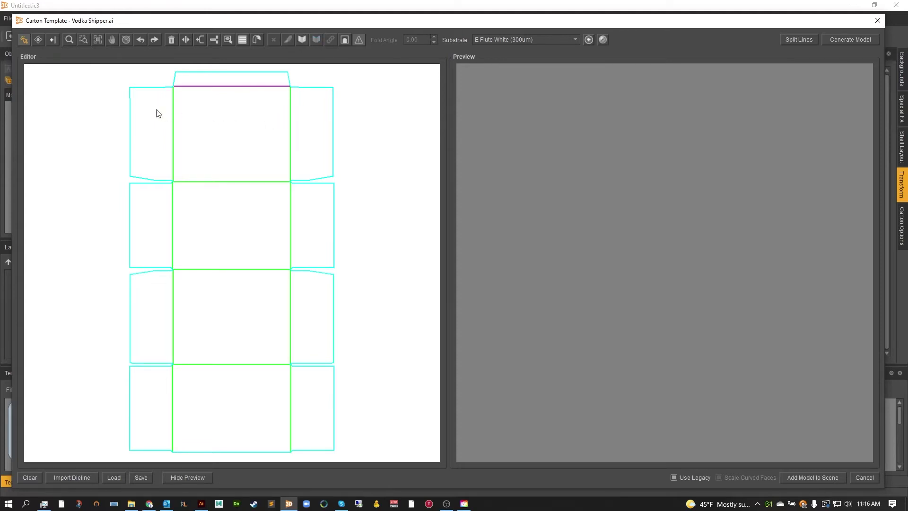
left_click_drag(156, 110, 309, 134)
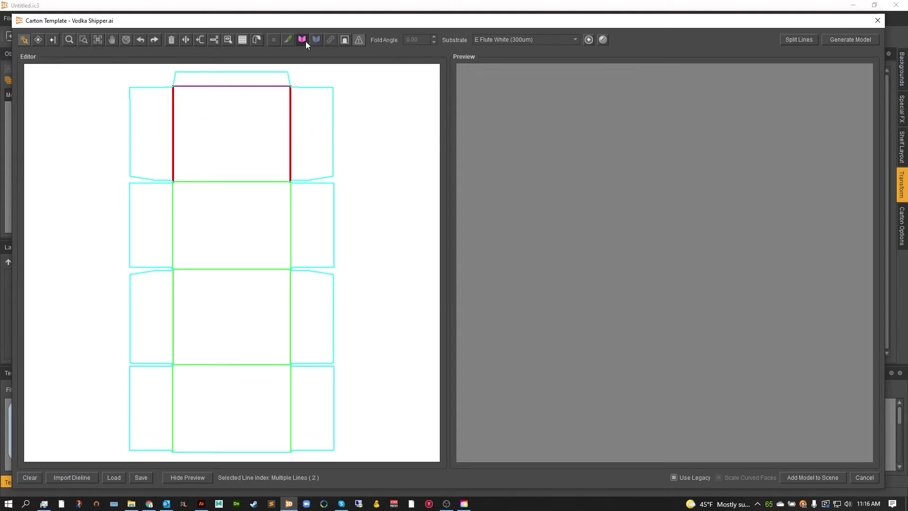
left_click(305, 41)
Set the nine crease lines down the middle and bottom panels as folds
left_click_drag(234, 162, 239, 227)
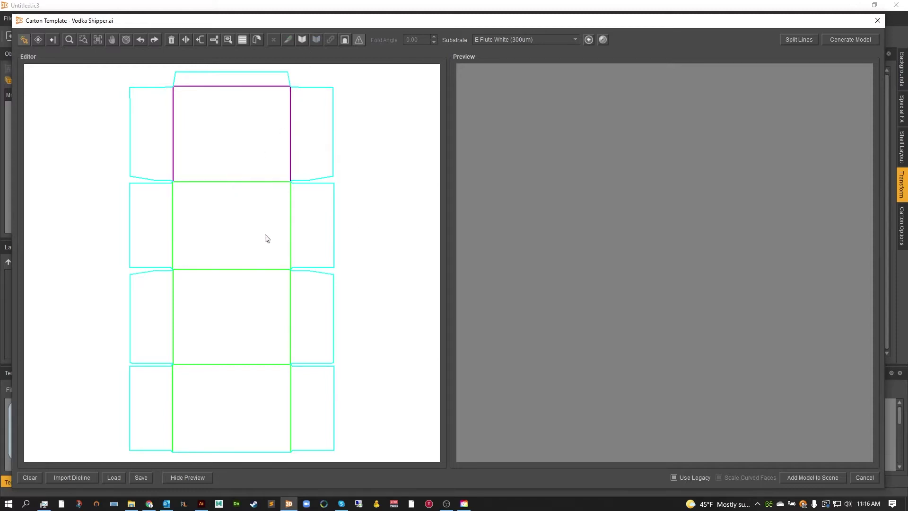
left_click_drag(215, 158, 237, 394)
left_click_drag(157, 219, 306, 239)
left_click_drag(163, 310, 302, 337)
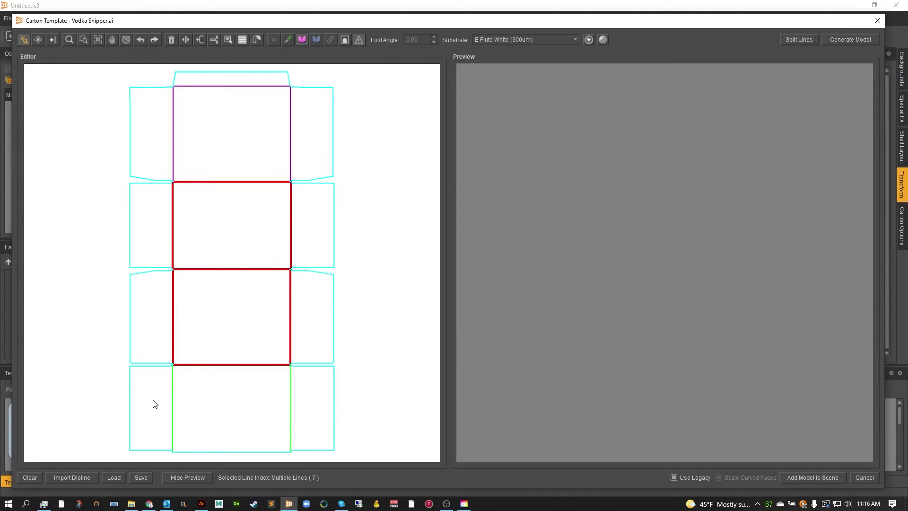
left_click_drag(155, 403, 305, 424)
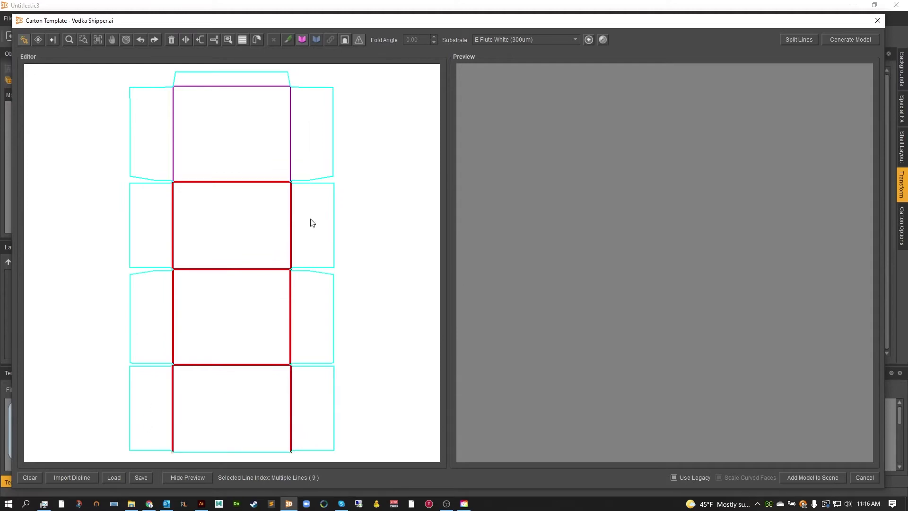
left_click(302, 41)
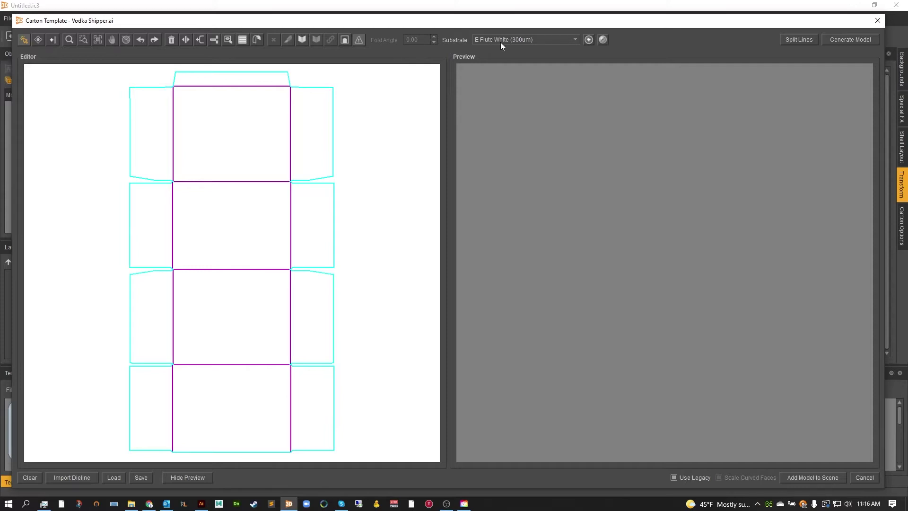
Keep the E Flute White substrate, generate the flat carton model and turn it to a side view
left_click(589, 40)
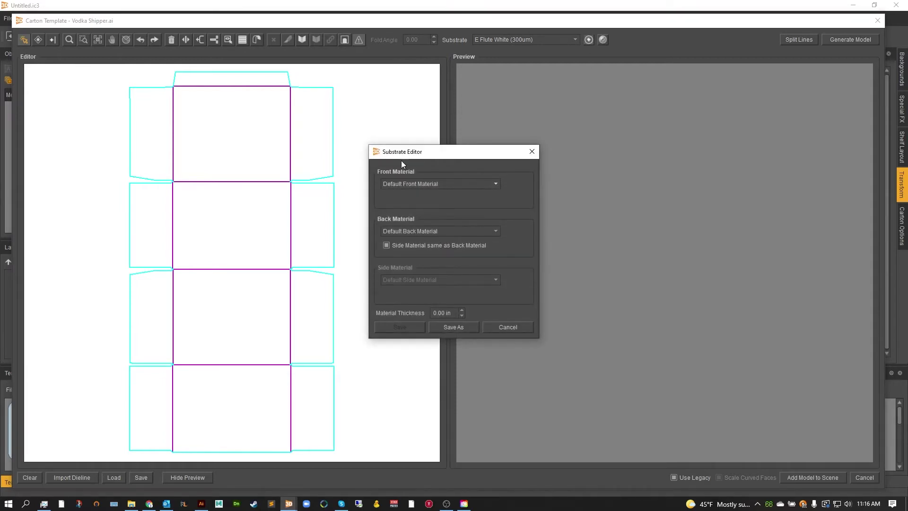
left_click(532, 152)
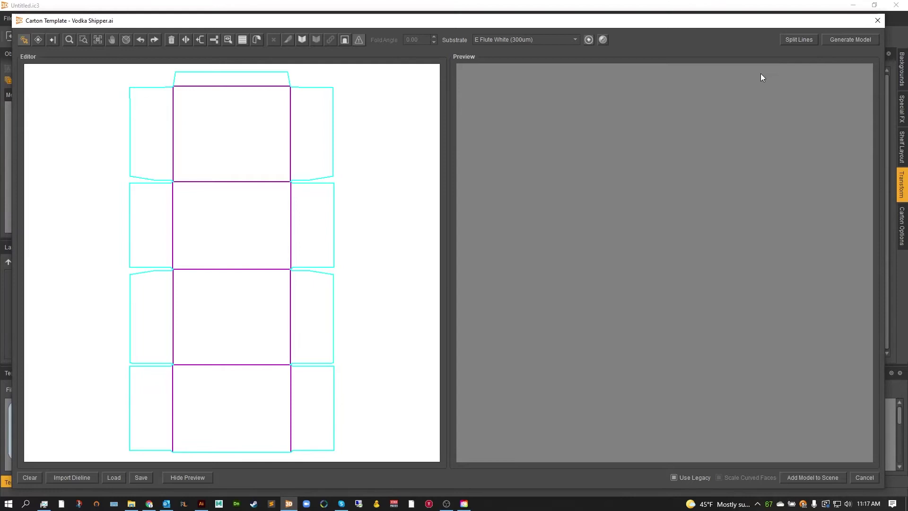
left_click(836, 40)
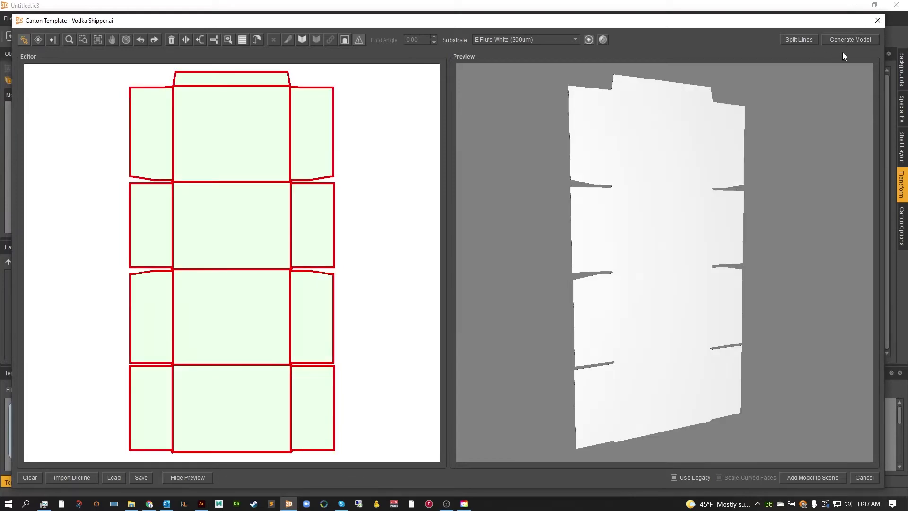
left_click_drag(778, 148, 760, 144)
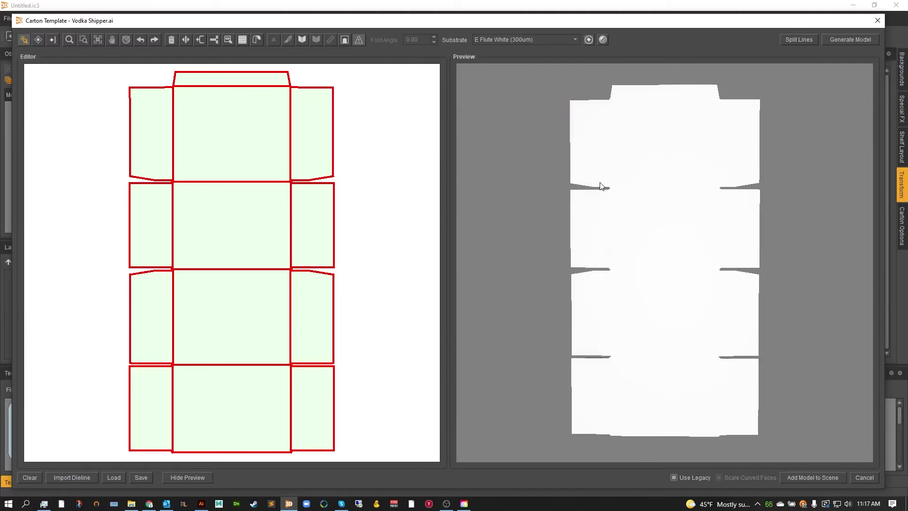
Set the top panel's left fold line to a 90 degree fold angle
left_click(410, 154)
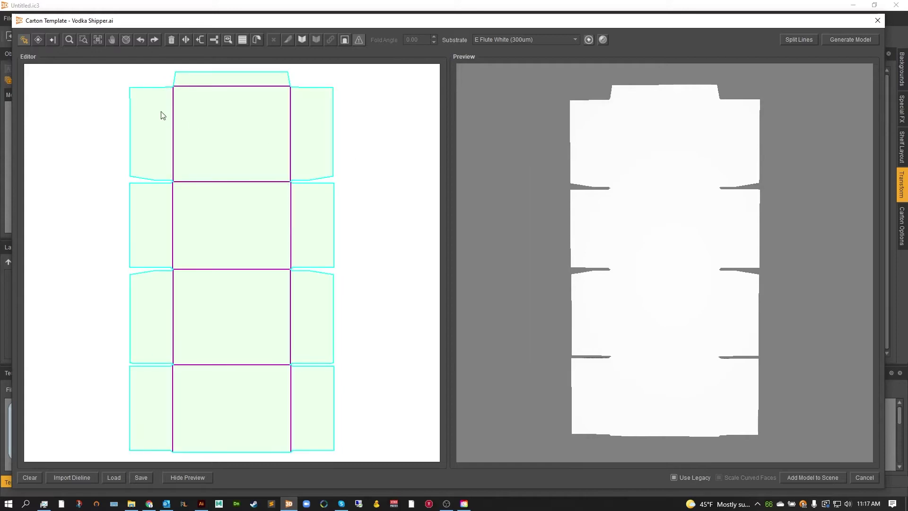
left_click_drag(162, 111, 185, 130)
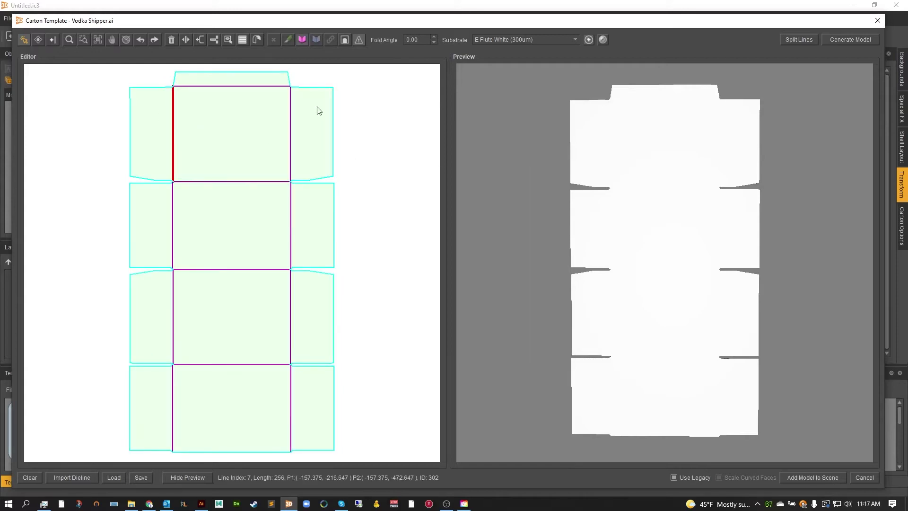
double_click(422, 40)
type("90")
key("Return")
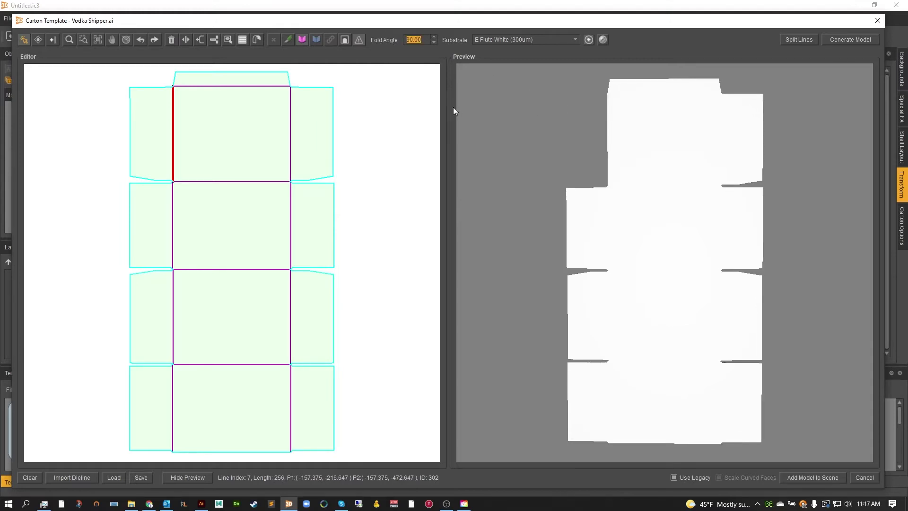
left_click_drag(492, 95, 456, 70)
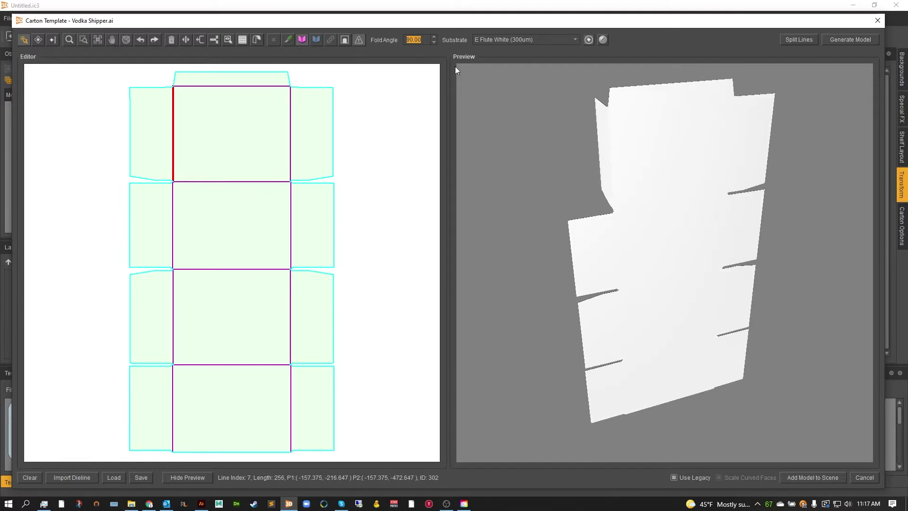
scroll(420, 43, "up", 6)
scroll(420, 43, "down", 10)
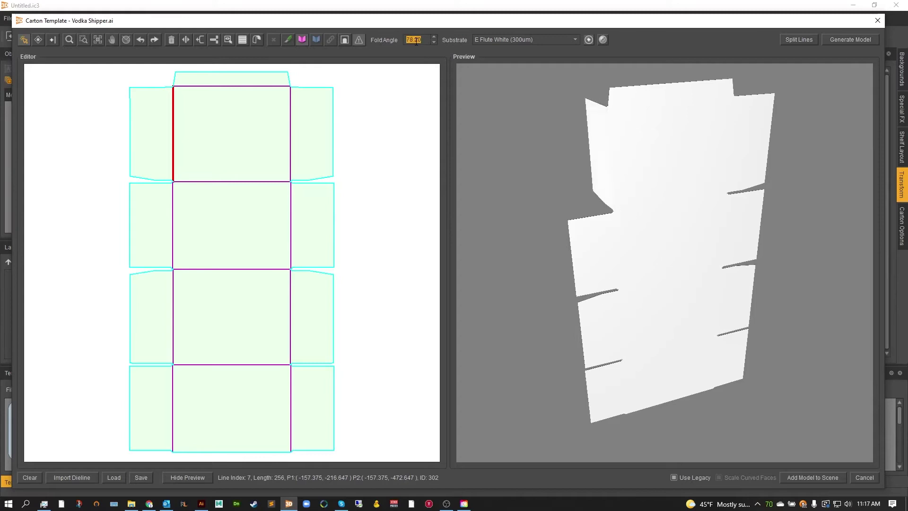
scroll(417, 41, "down", 8)
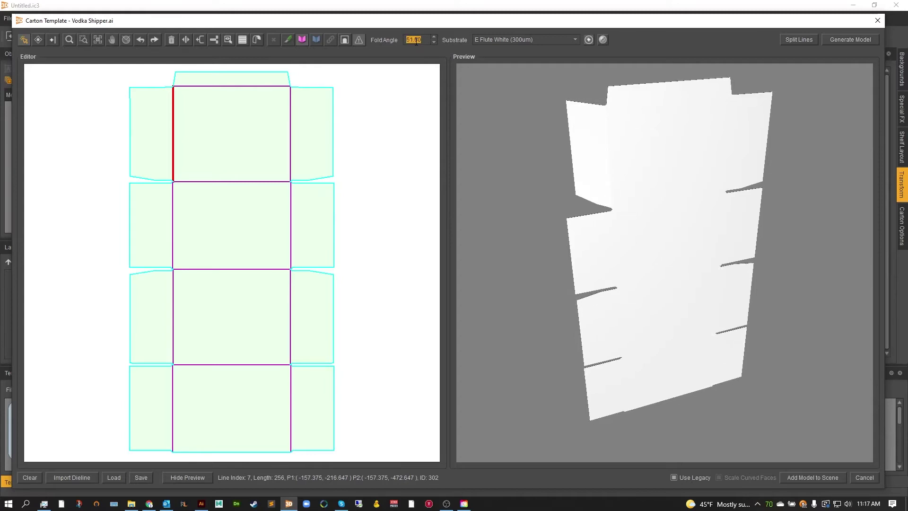
type("90")
key("Return")
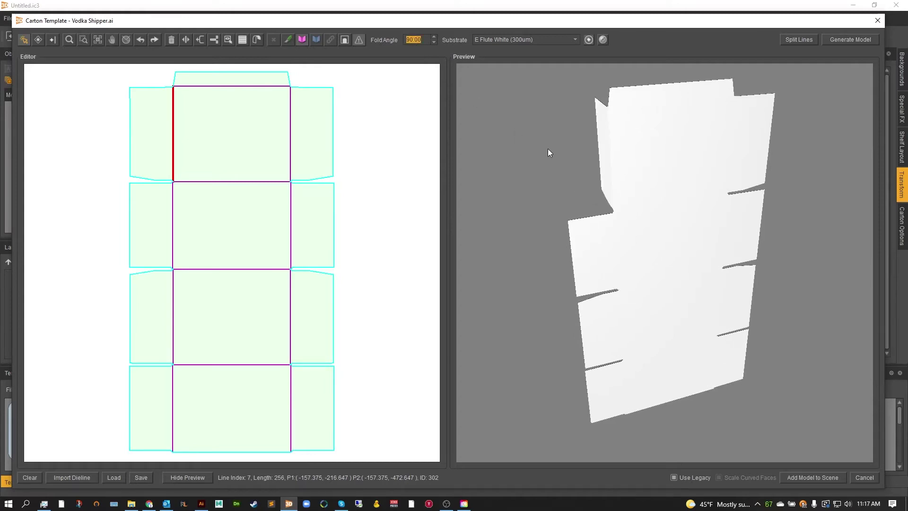
left_click(383, 133)
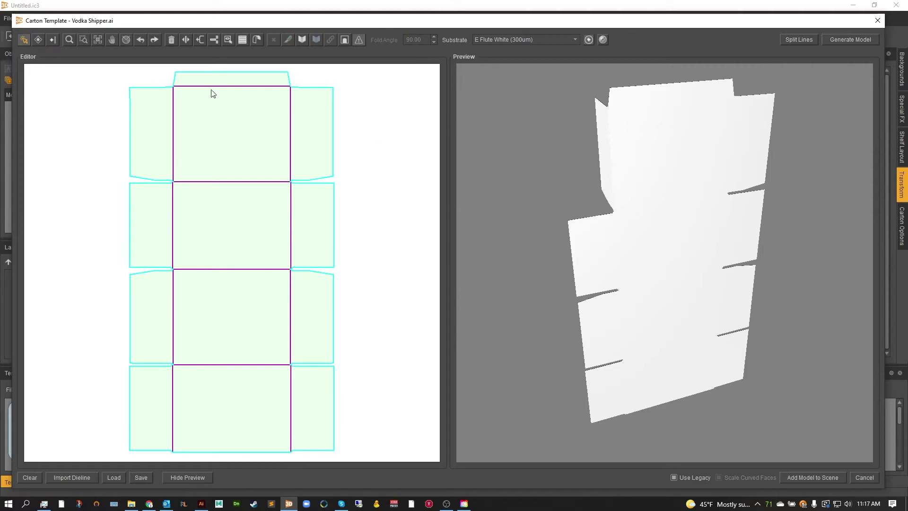
Select the twelve remaining horizontal and side fold lines and fold them all to 90 degrees
left_click_drag(209, 83, 227, 376)
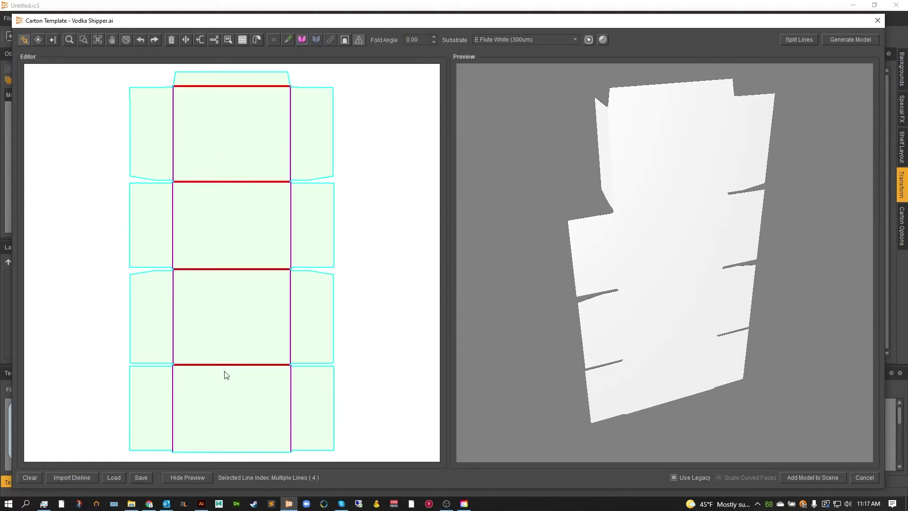
left_click_drag(171, 385, 301, 407, "shift")
left_click_drag(309, 298, 161, 329, "shift")
left_click_drag(168, 207, 294, 230, "shift")
left_click_drag(303, 139, 162, 157, "shift")
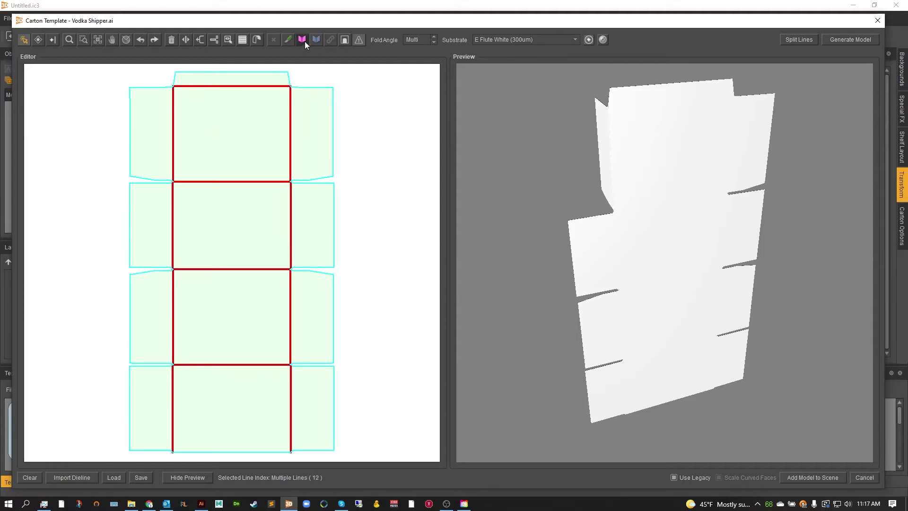
left_click(427, 37)
type("90")
key("Return")
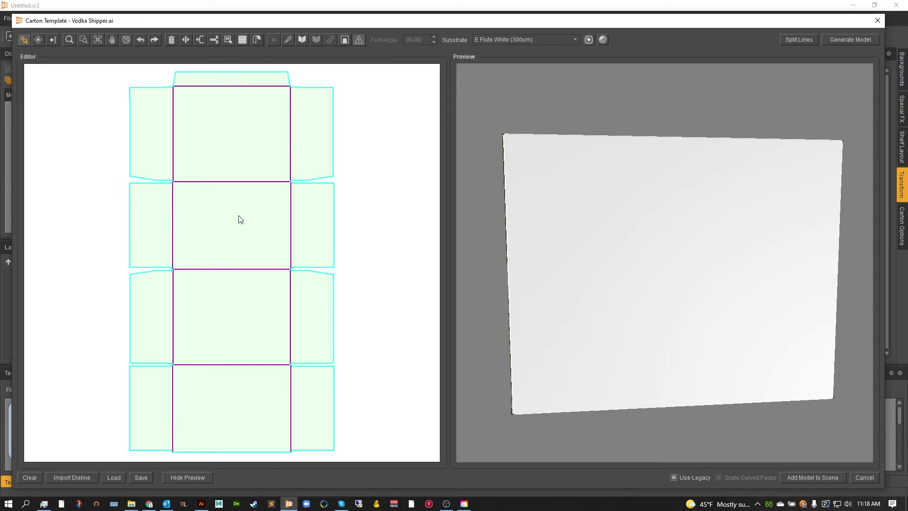
Set the second centre panel as the front face and view the folded box from an angled top-front view
left_click(254, 197)
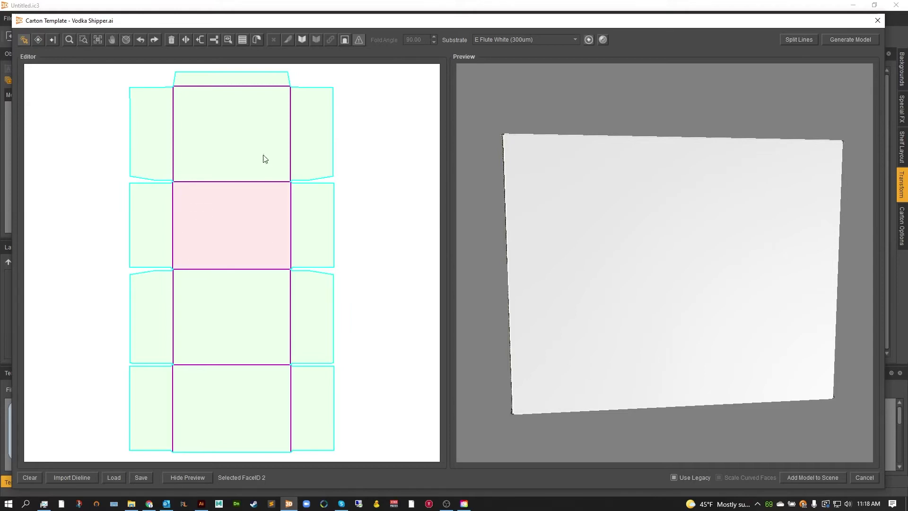
left_click(227, 40)
mouse_move(561, 231)
left_mouse_down()
mouse_move(578, 238)
mouse_move(542, 233)
mouse_move(565, 239)
left_mouse_up()
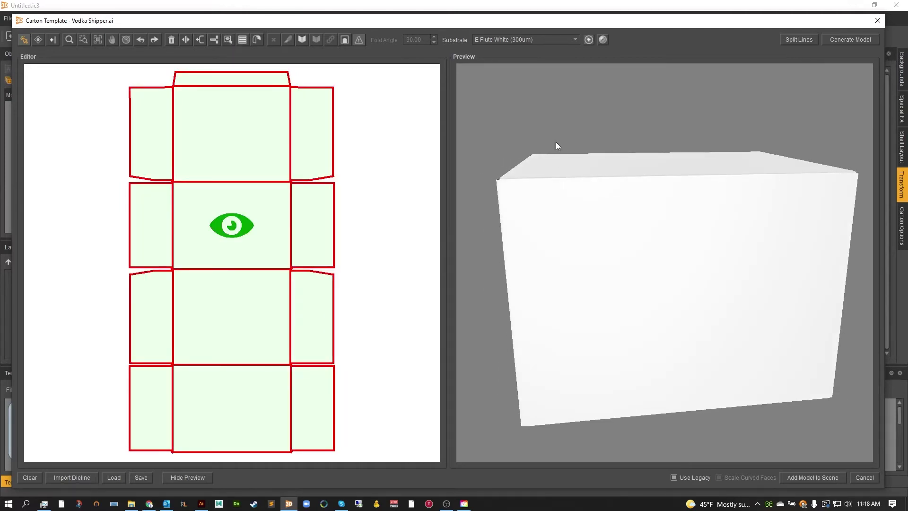
left_click(345, 293)
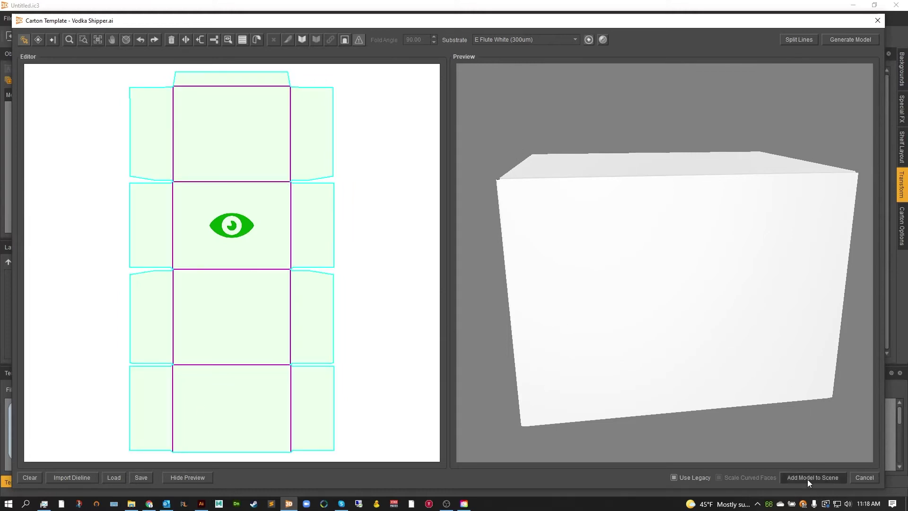
Save the carton data as Vodka Shipper.ctd
left_click(140, 478)
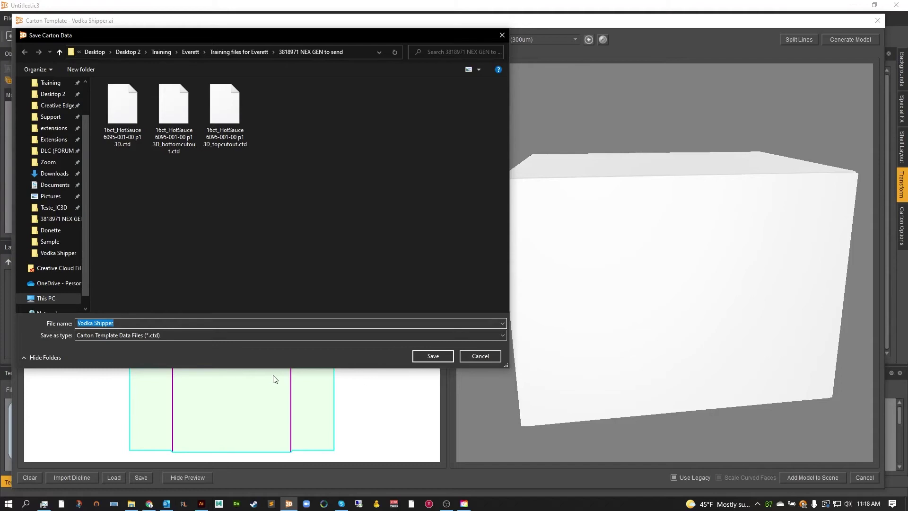
key("Return")
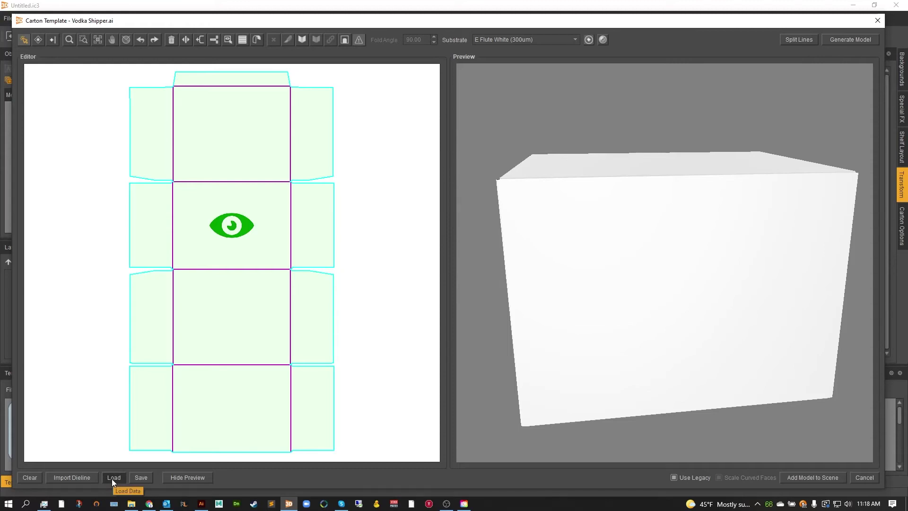
left_click_drag(617, 157, 625, 155)
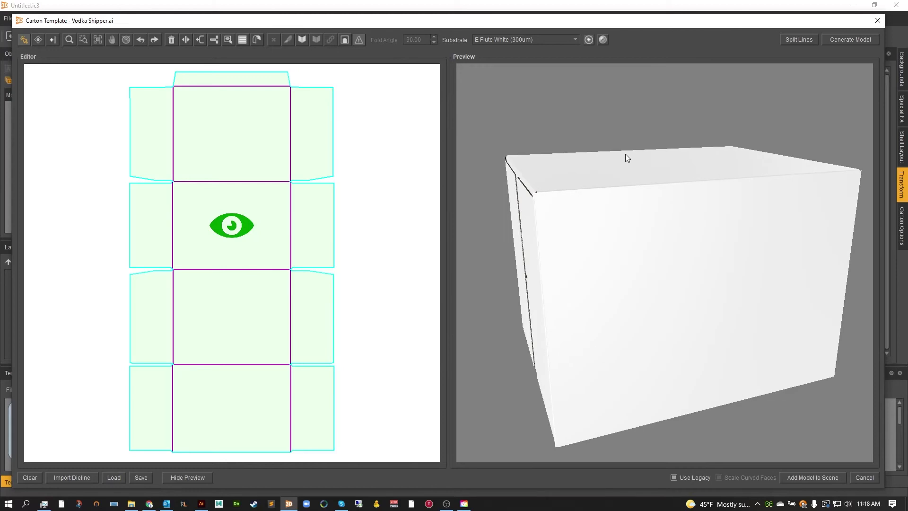
Add the folded Vodka Shipper carton to the scene and set its narrow side flap to 88 degrees
left_click(795, 478)
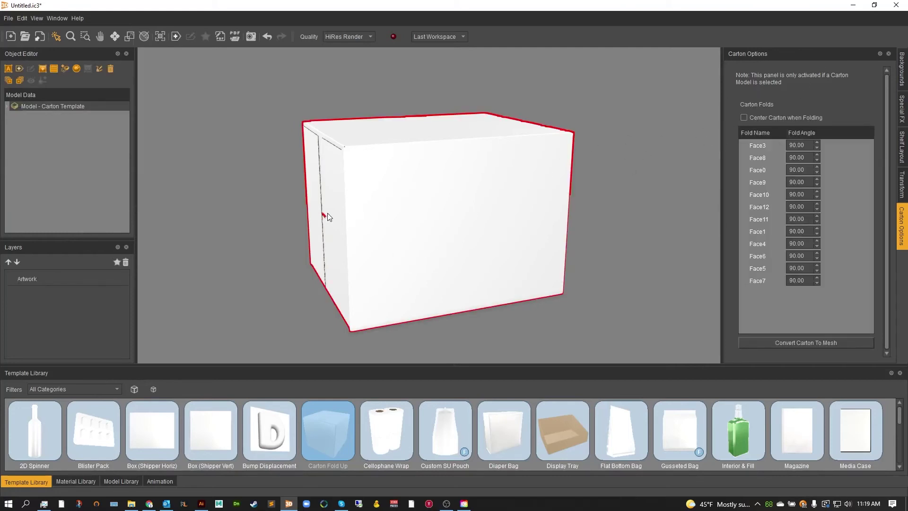
left_click(338, 193)
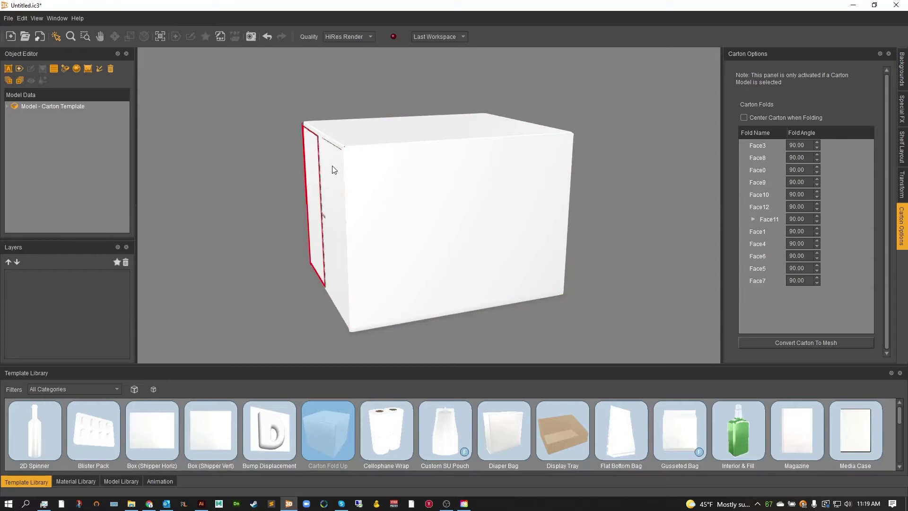
double_click(807, 158)
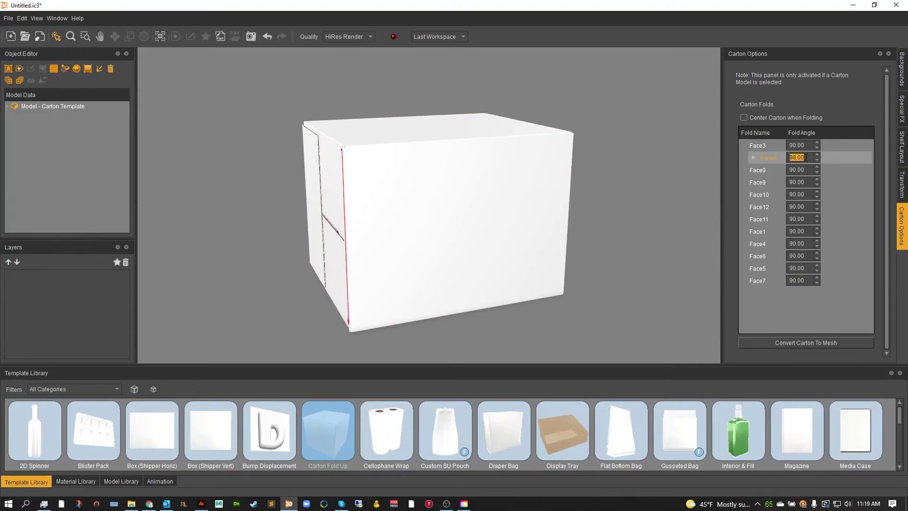
type("88")
key("Return")
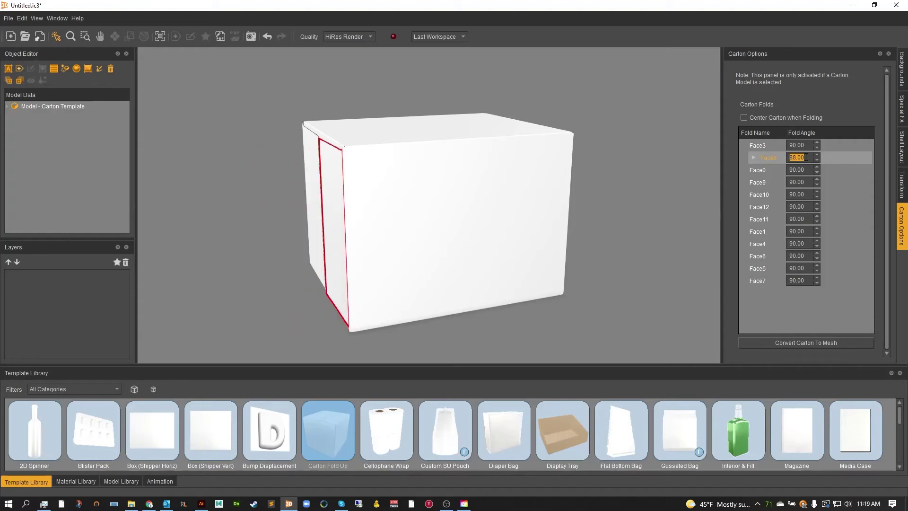
scroll(807, 157, "up", 1)
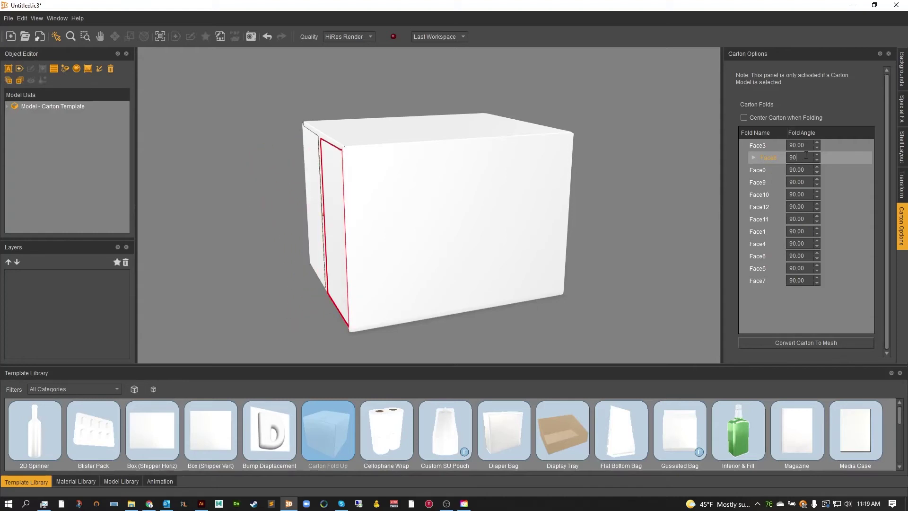
left_click(588, 132)
left_click_drag(486, 181, 478, 178)
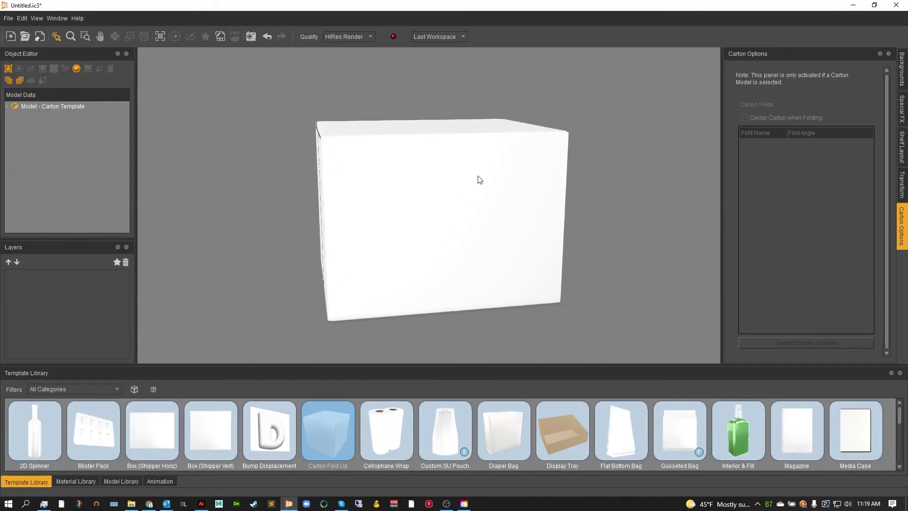
Select the carton and switch its renderer to the iC3D PDF Editor
left_click(479, 178)
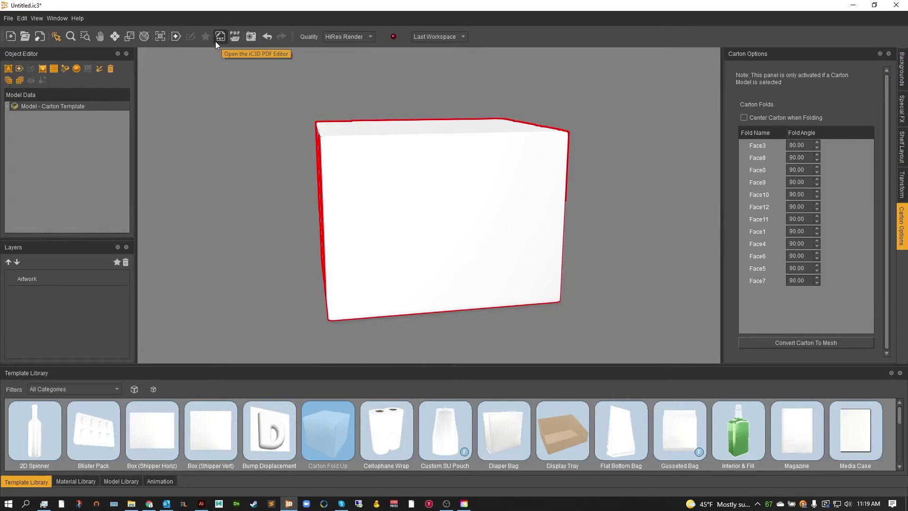
left_click(33, 18)
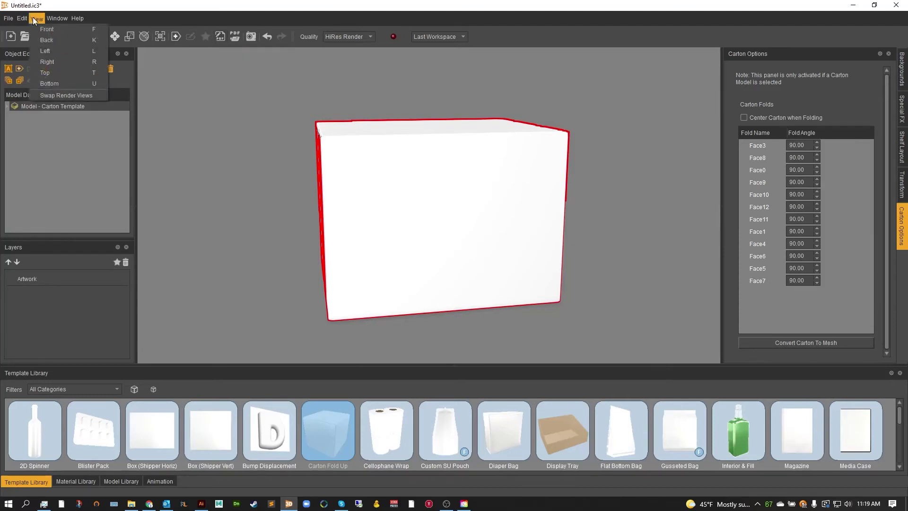
mouse_move(22, 19)
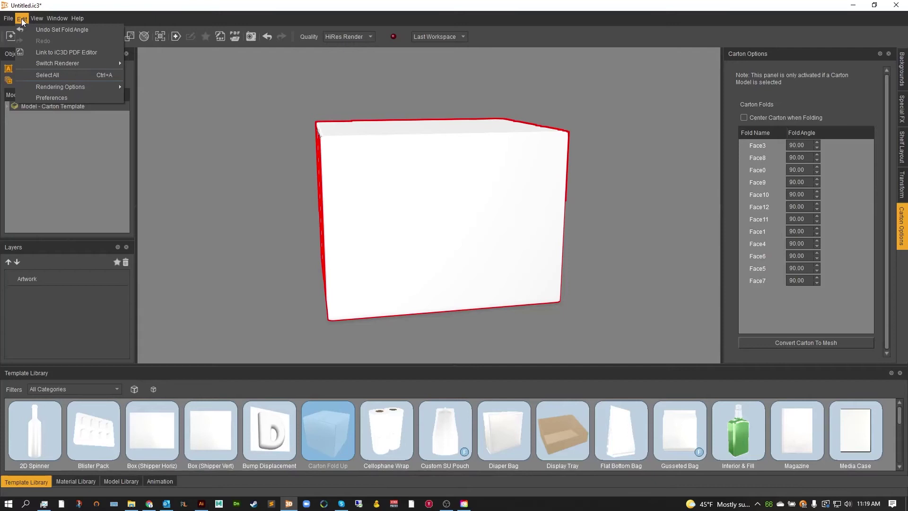
mouse_move(34, 62)
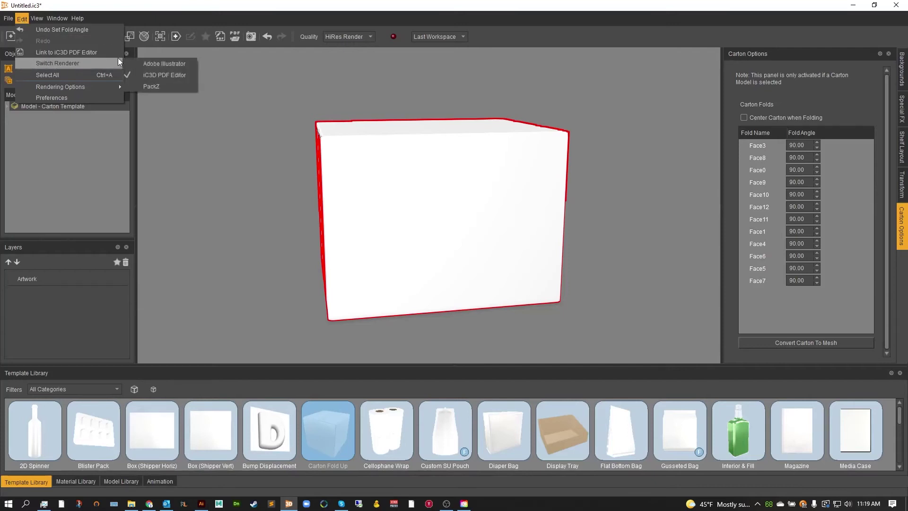
left_click(143, 75)
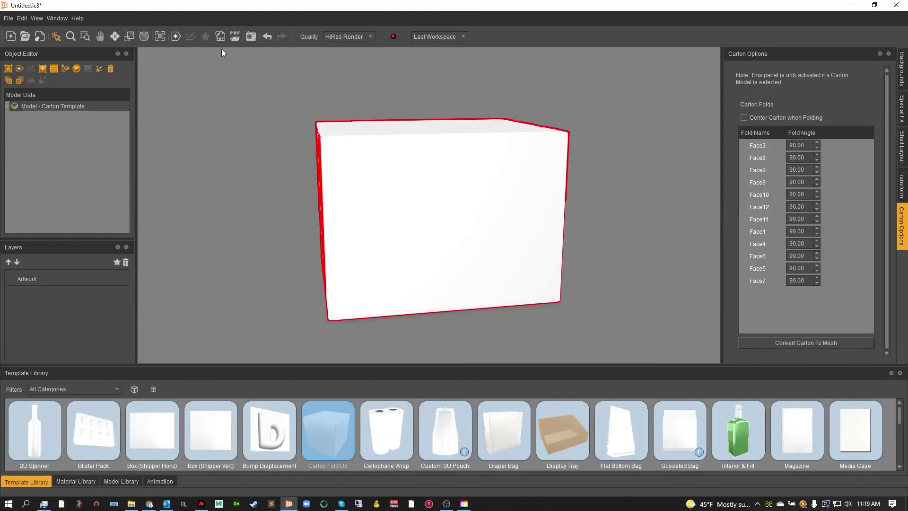
Open the PDF Editor and load the Vodka Shipper PDF onto the carton dieline
left_click(220, 37)
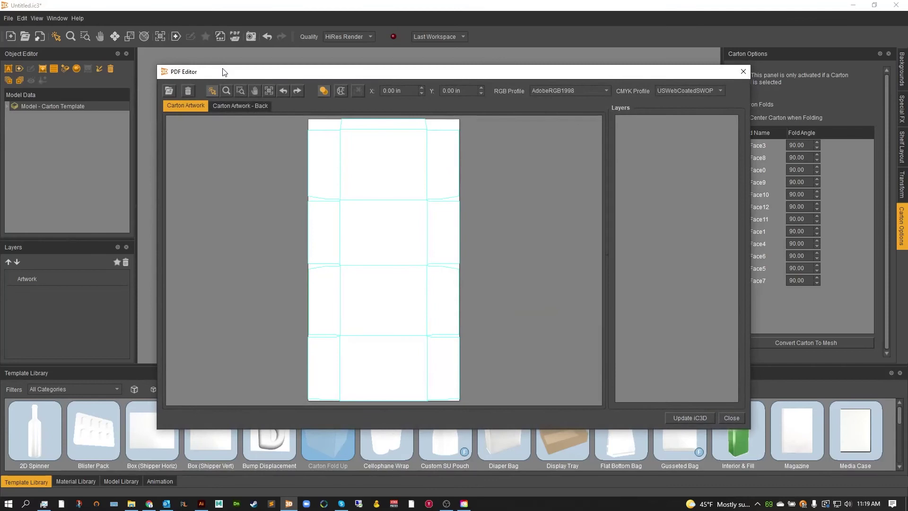
left_click_drag(223, 71, 205, 57)
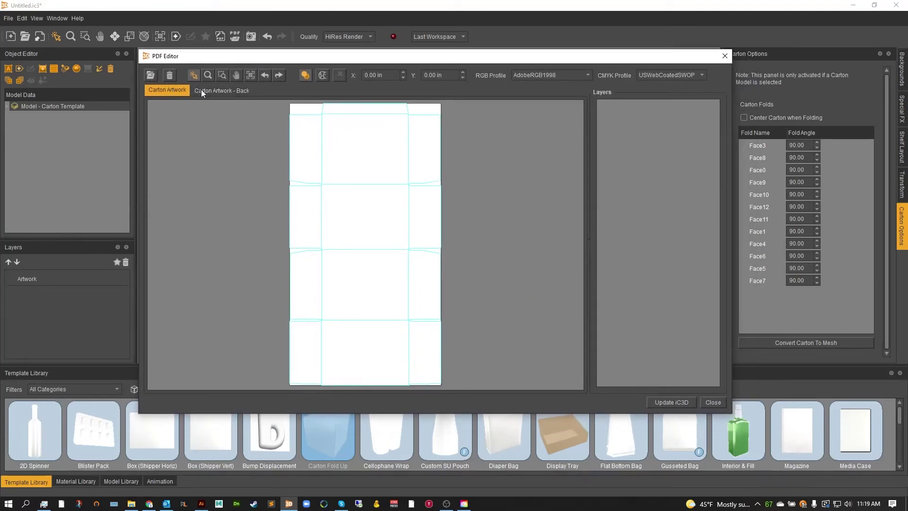
left_click(201, 91)
left_click(167, 90)
left_click(151, 76)
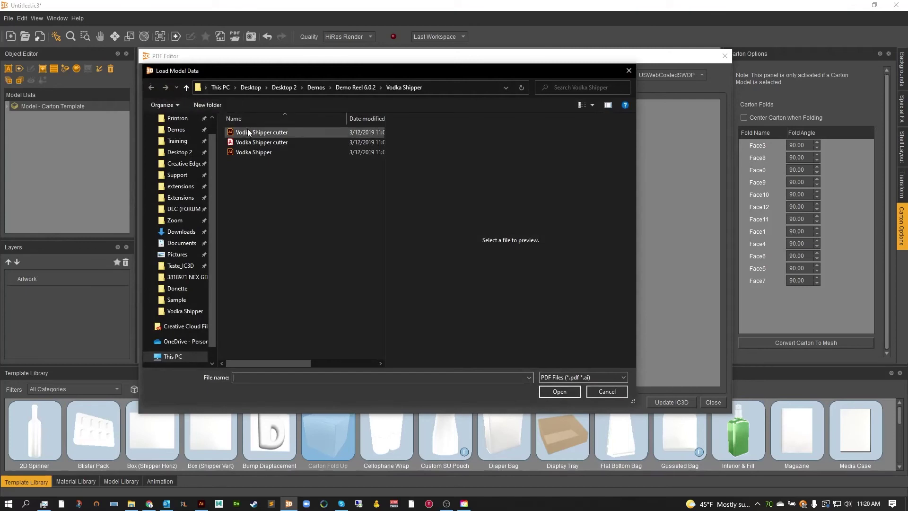
left_click(249, 152)
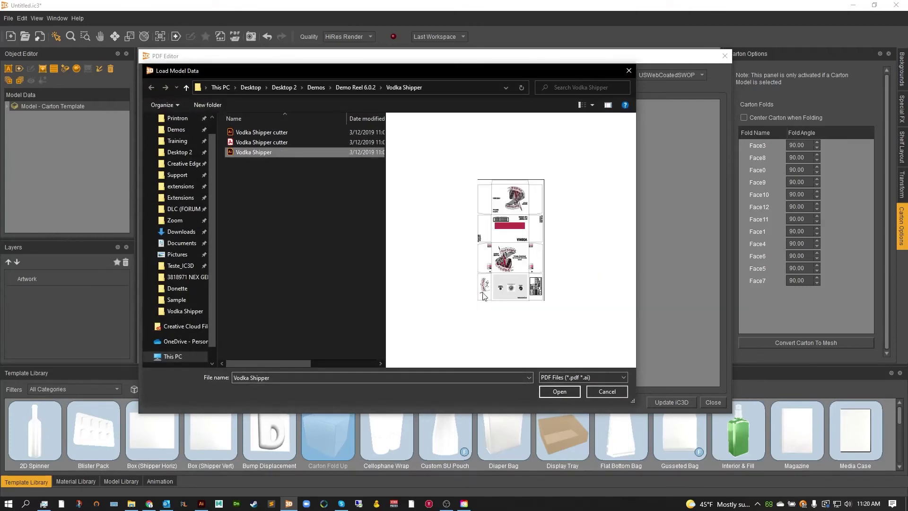
left_click(558, 391)
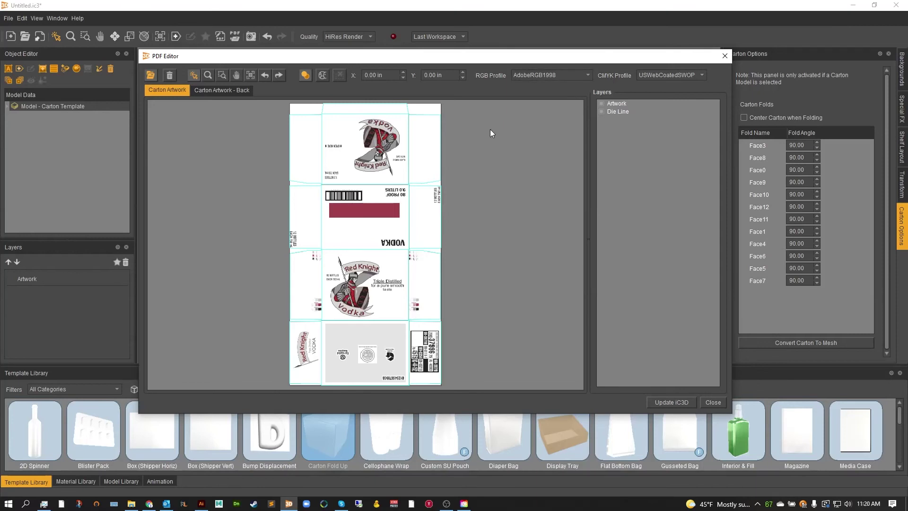
Toggle Mirror Output on and back off, then push the artwork to the 3D carton with Update iC3D
left_click(322, 77)
left_click(321, 81)
left_click(663, 402)
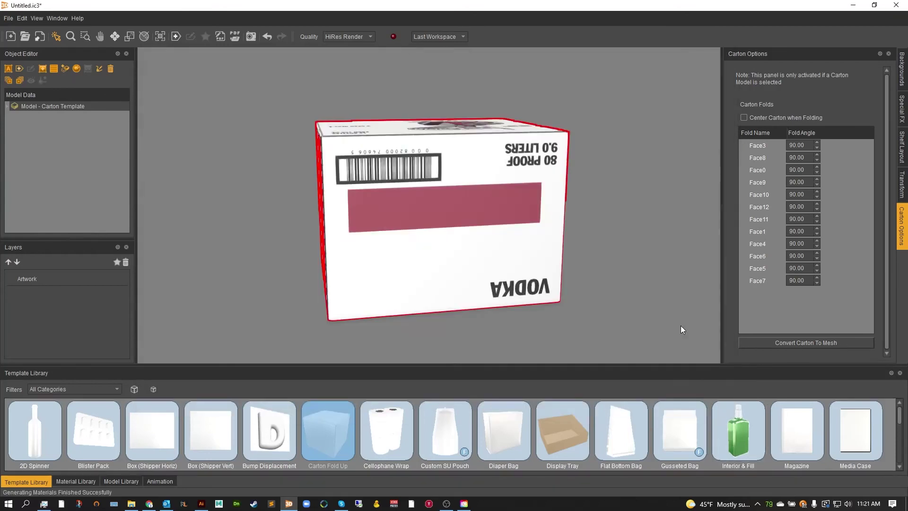
Close the PDF Editor and rotate the carton -90 degrees about X in the Transform tab
left_click(659, 306)
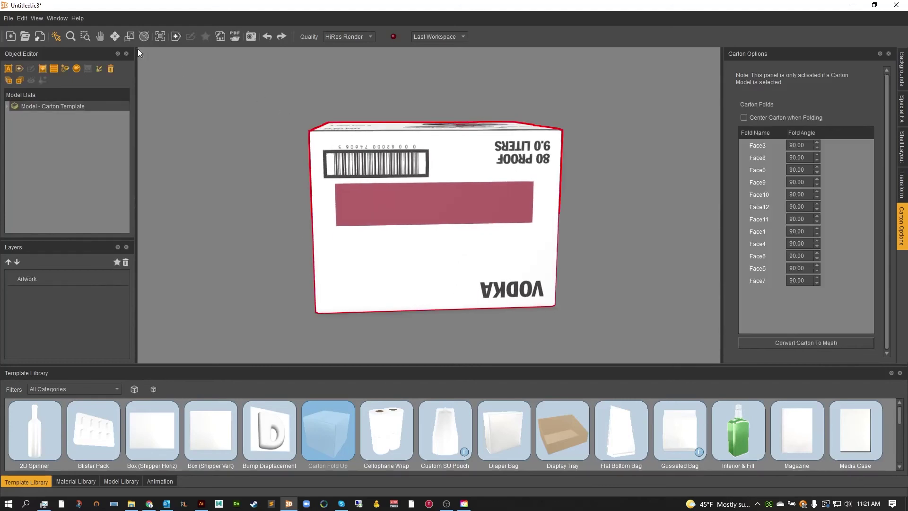
left_click(143, 37)
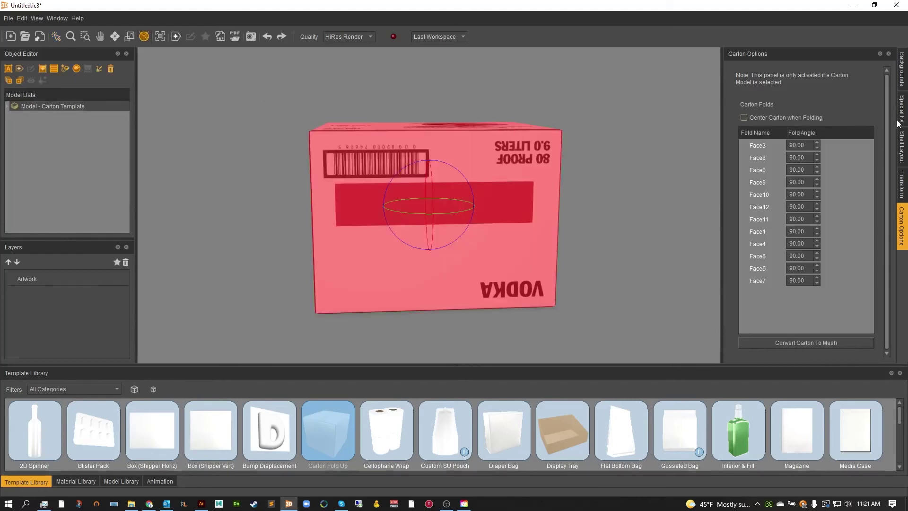
left_click(902, 185)
left_click(838, 163)
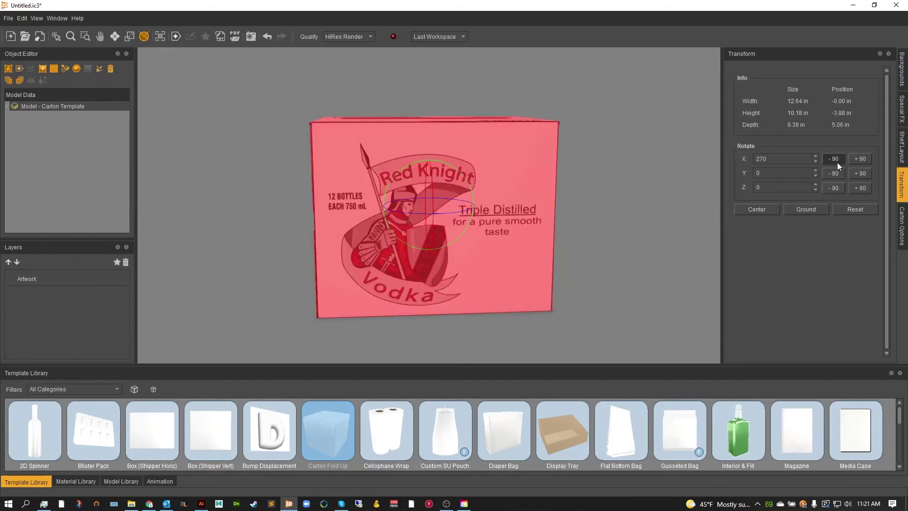
left_click(56, 37)
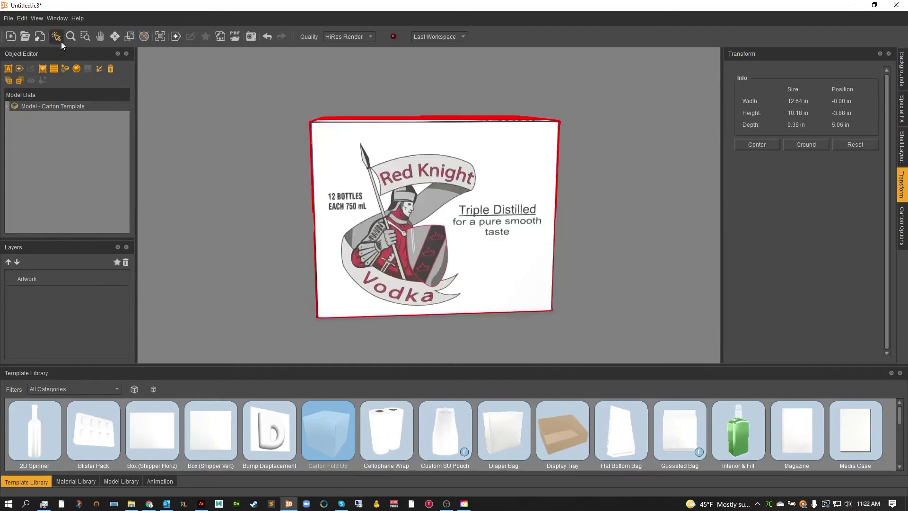
left_click_drag(282, 135, 303, 110)
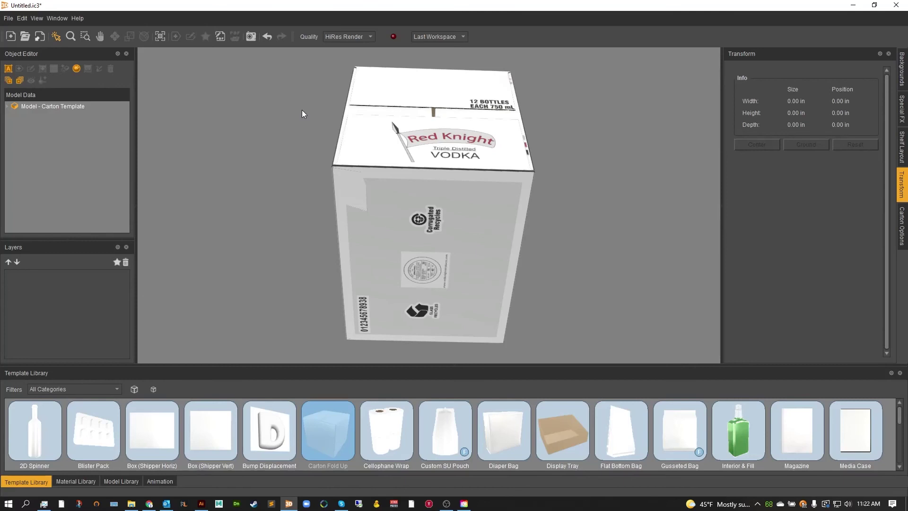
Select the left side flap and raise Face6's fold angle from 90 to 91 degrees in Carton Options
left_click_drag(303, 110, 303, 106)
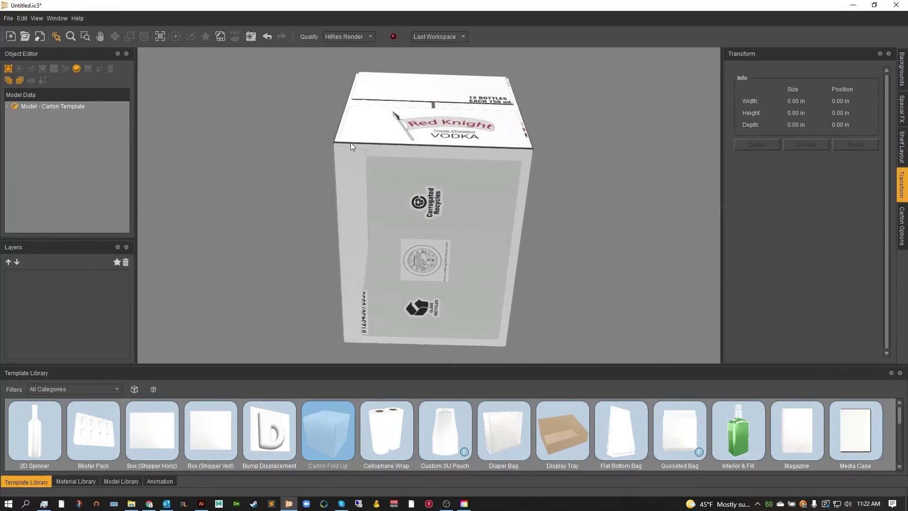
left_click(354, 173)
left_click(362, 167)
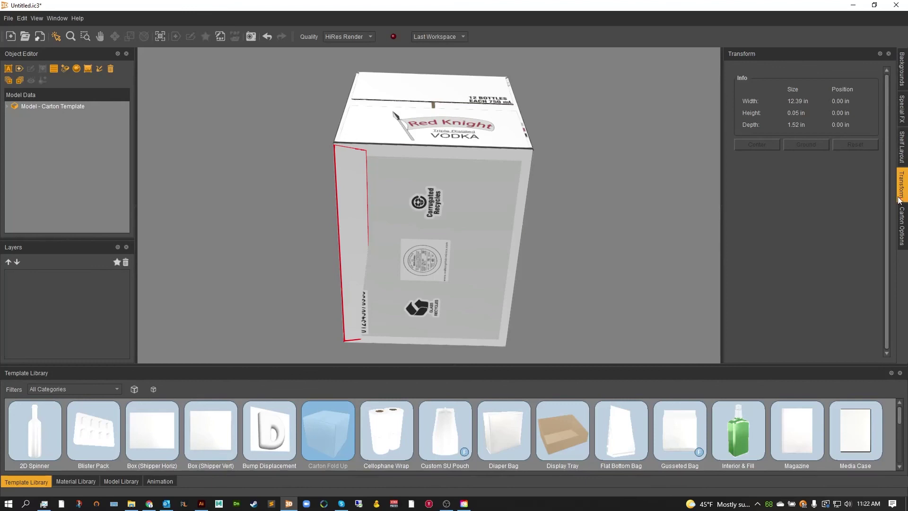
left_click(899, 216)
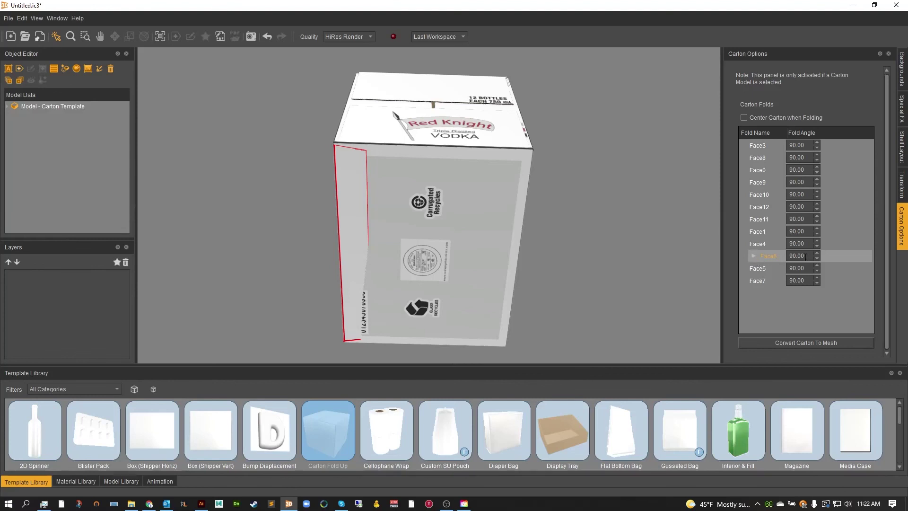
scroll(806, 257, "up", 1)
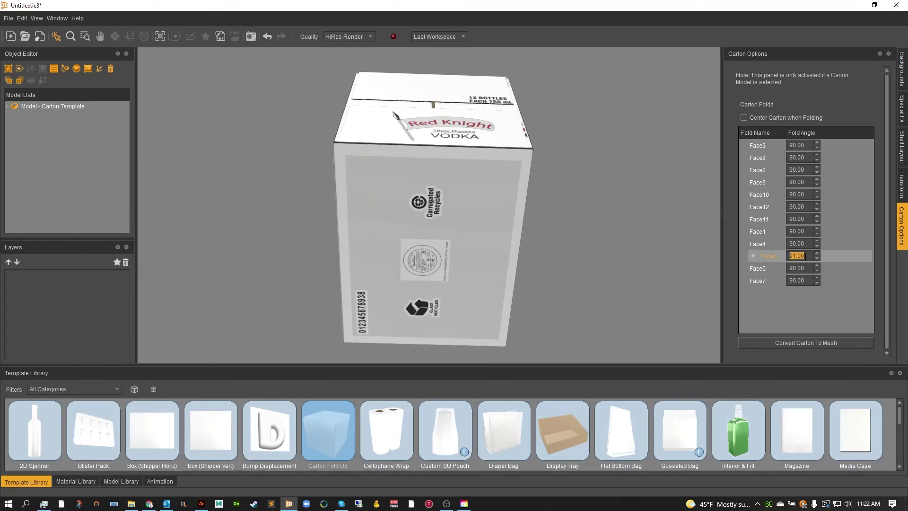
left_click_drag(624, 197, 589, 228)
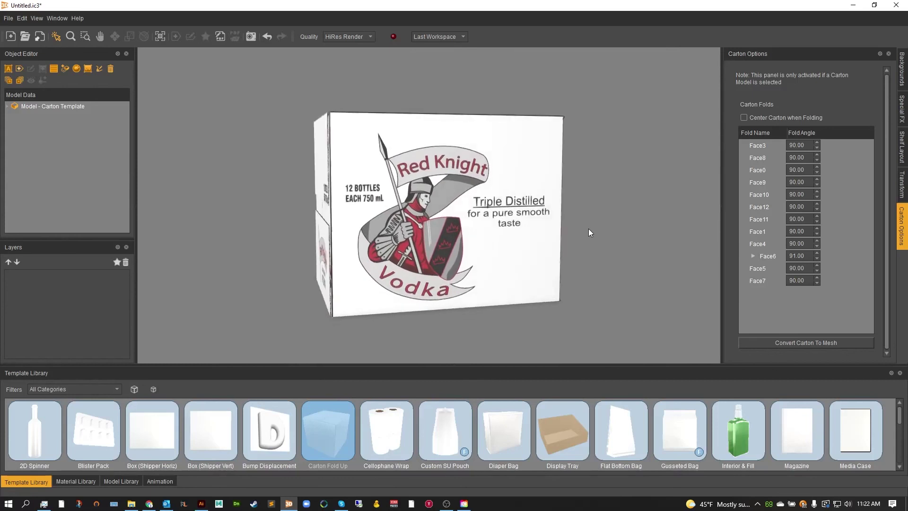
left_click(591, 209)
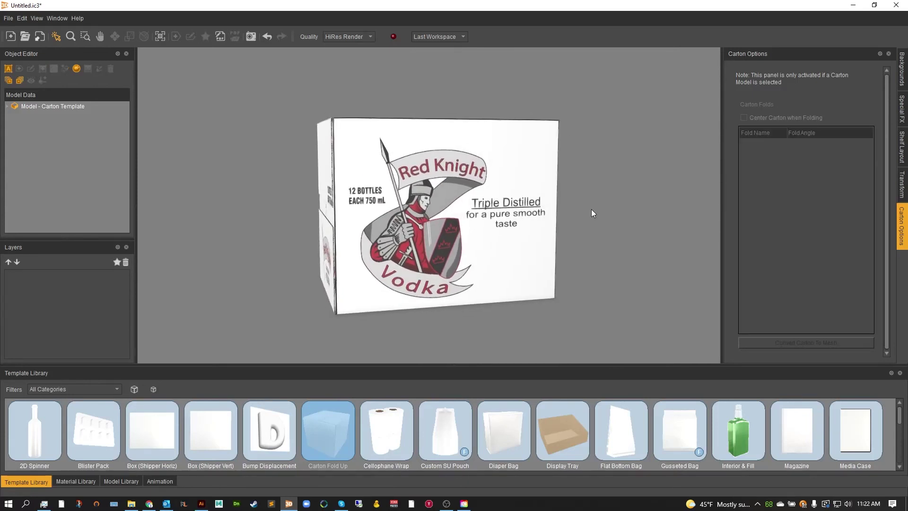
mouse_move(592, 211)
left_mouse_down()
mouse_move(574, 212)
mouse_move(592, 209)
left_mouse_up()
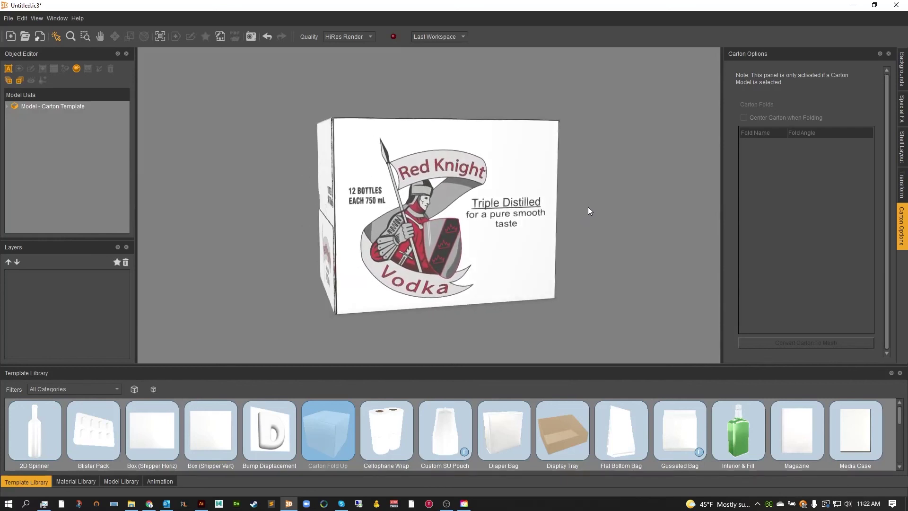